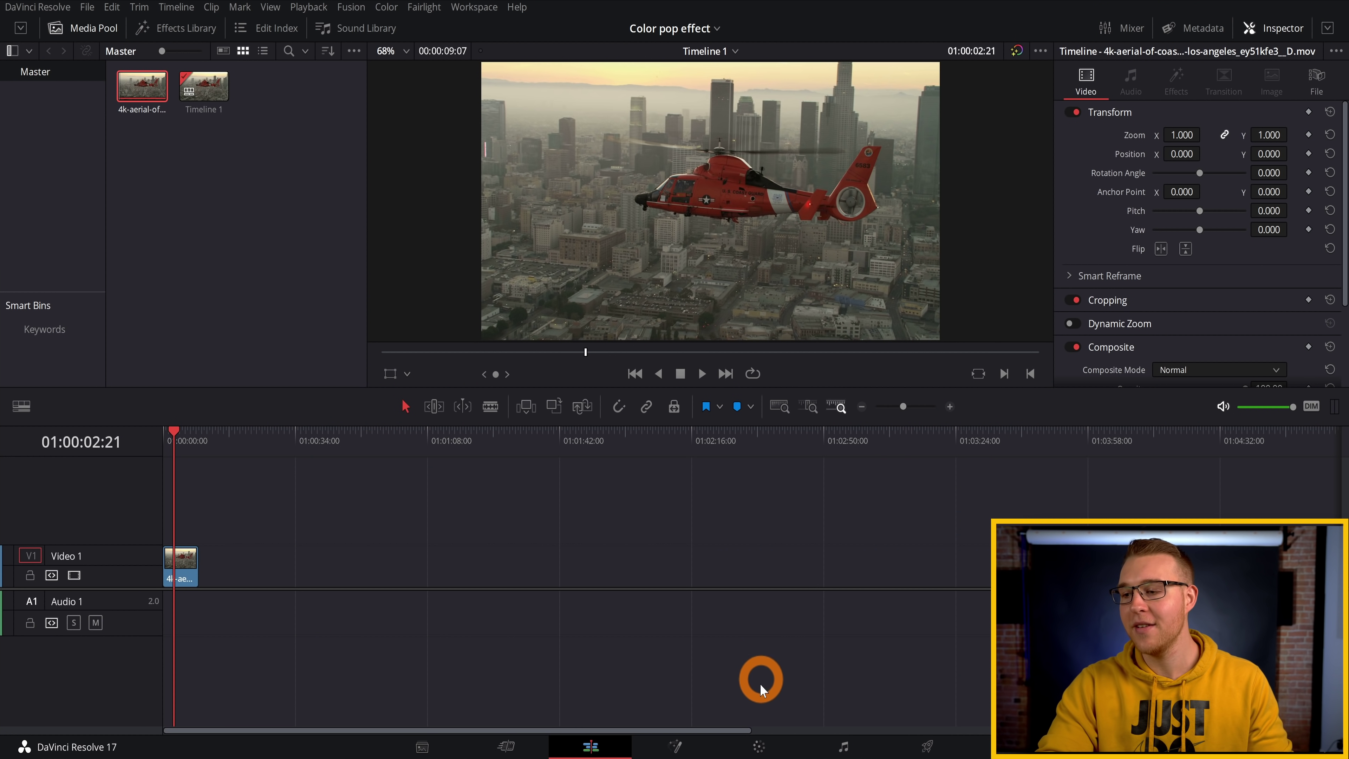
Step: On the Color page, make node 01 monochrome in the RGB Mixer and add parallel node 02 through a Layer Mixer
left_click(761, 746)
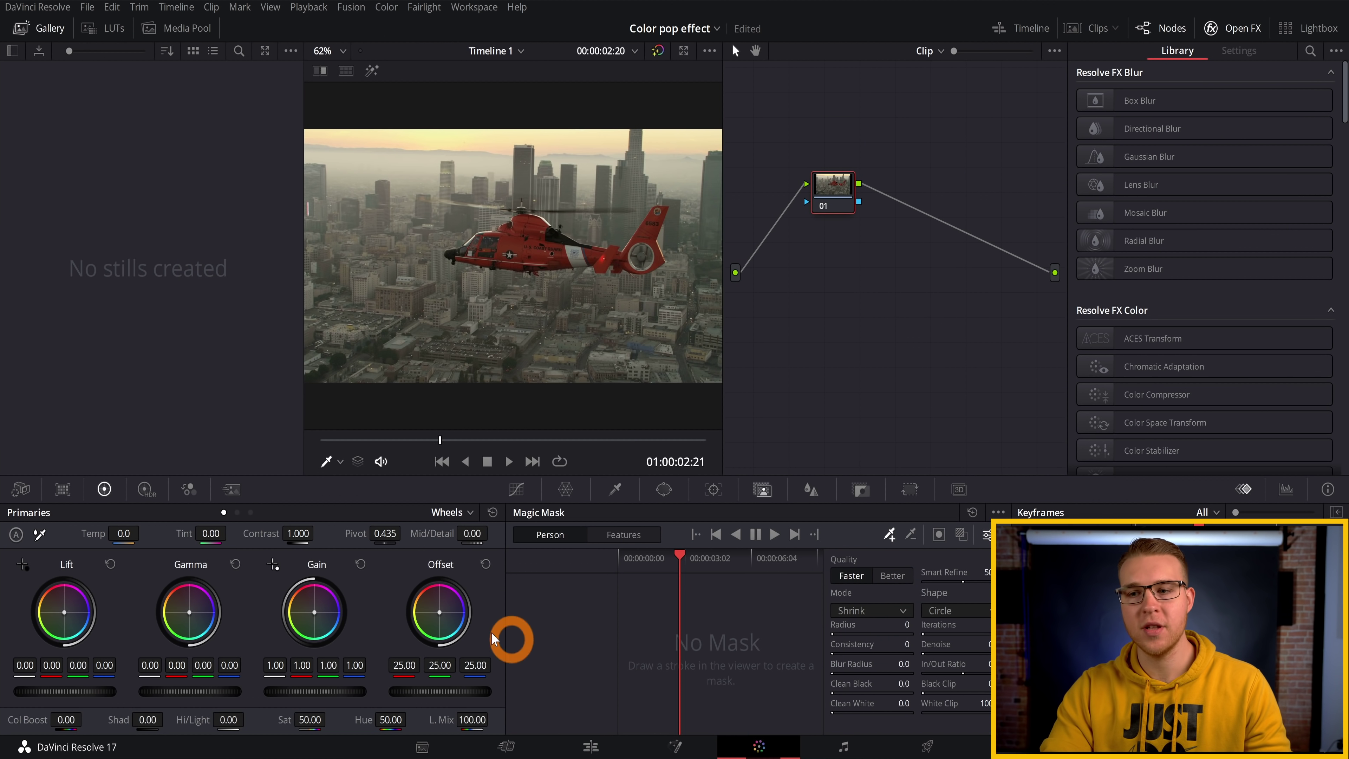
left_click(187, 490)
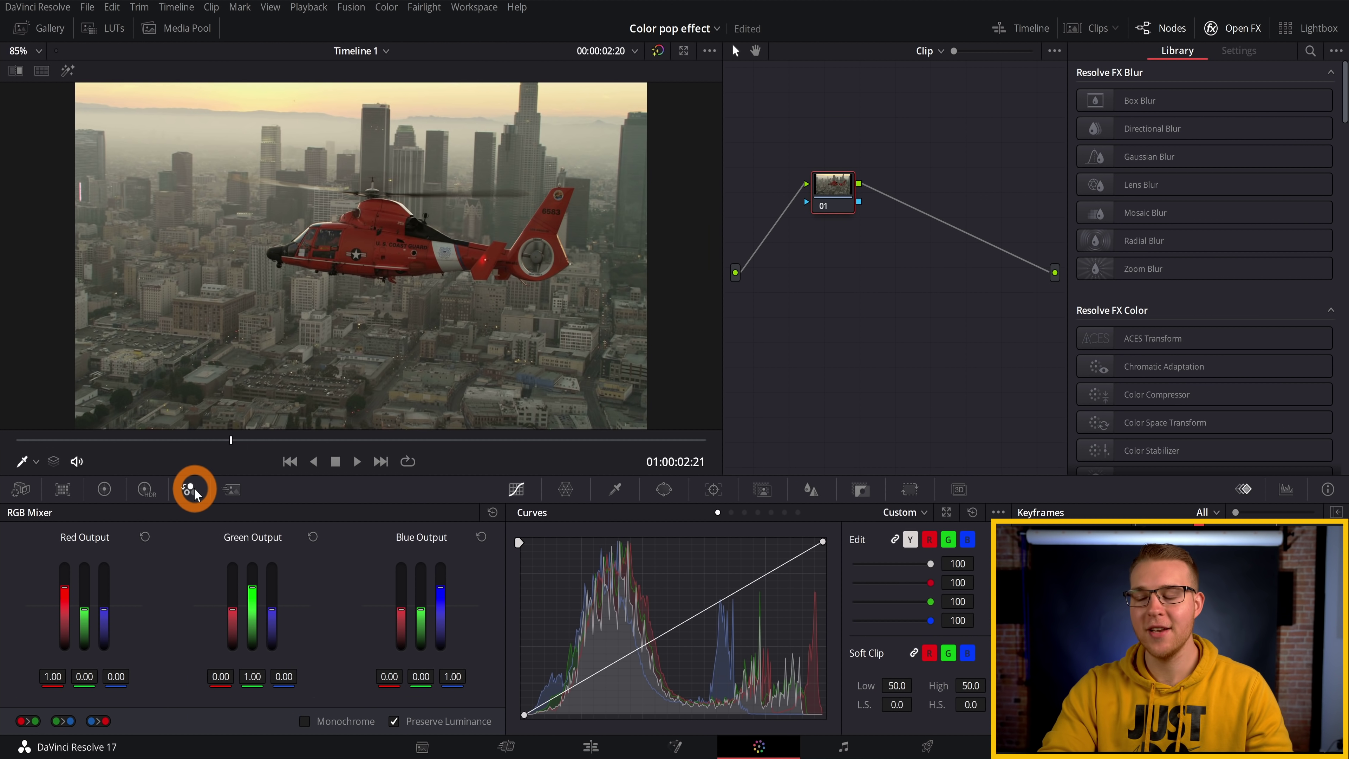
left_click(305, 721)
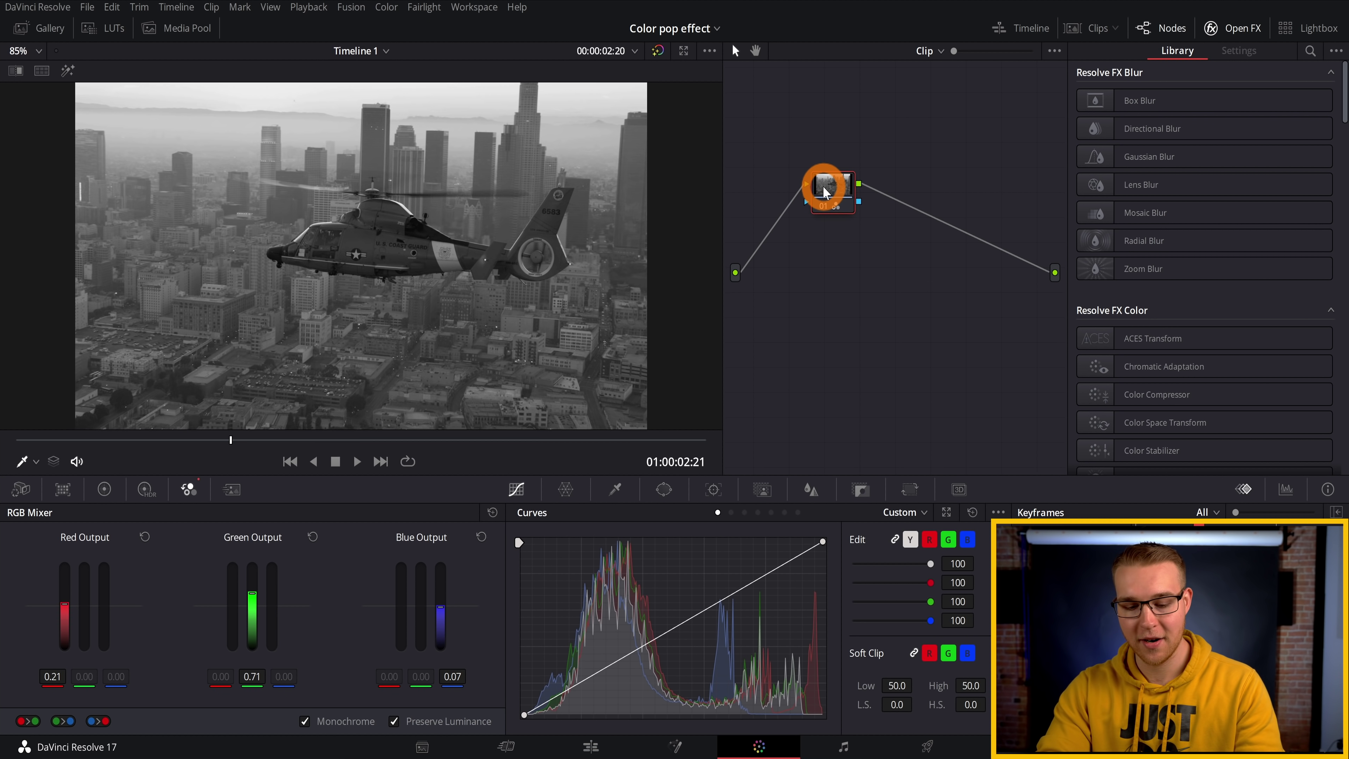
key("alt+p")
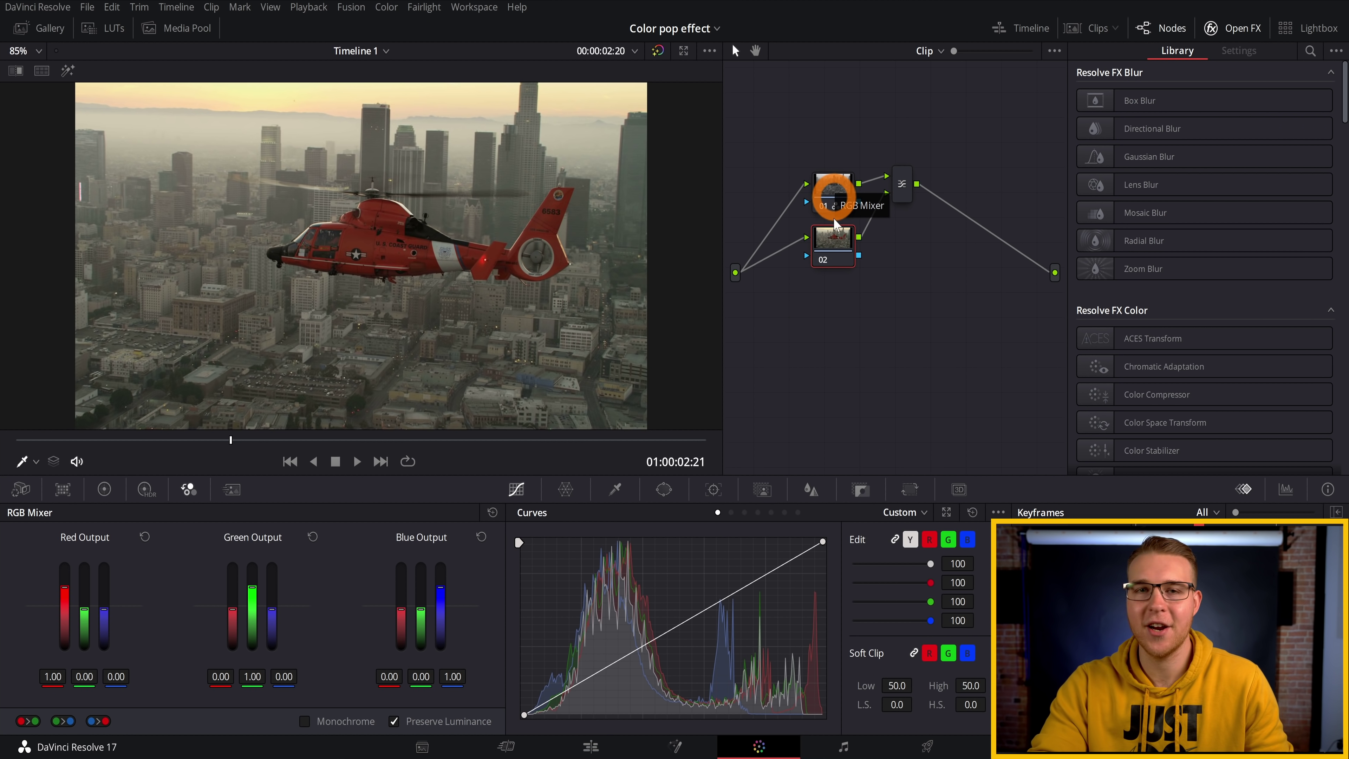
Step: Select node 02 and ready the Qualifier picker to sample a colour
left_click(902, 186)
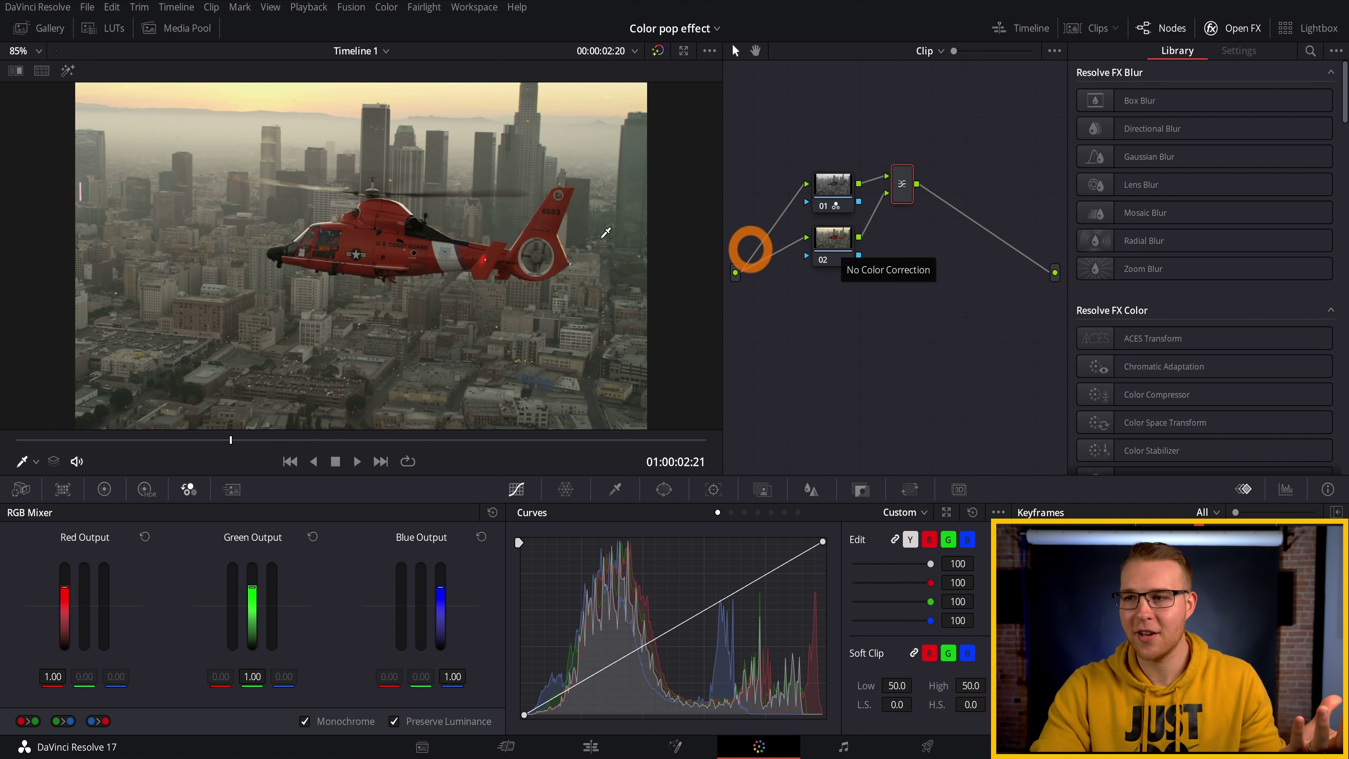
left_click(616, 489)
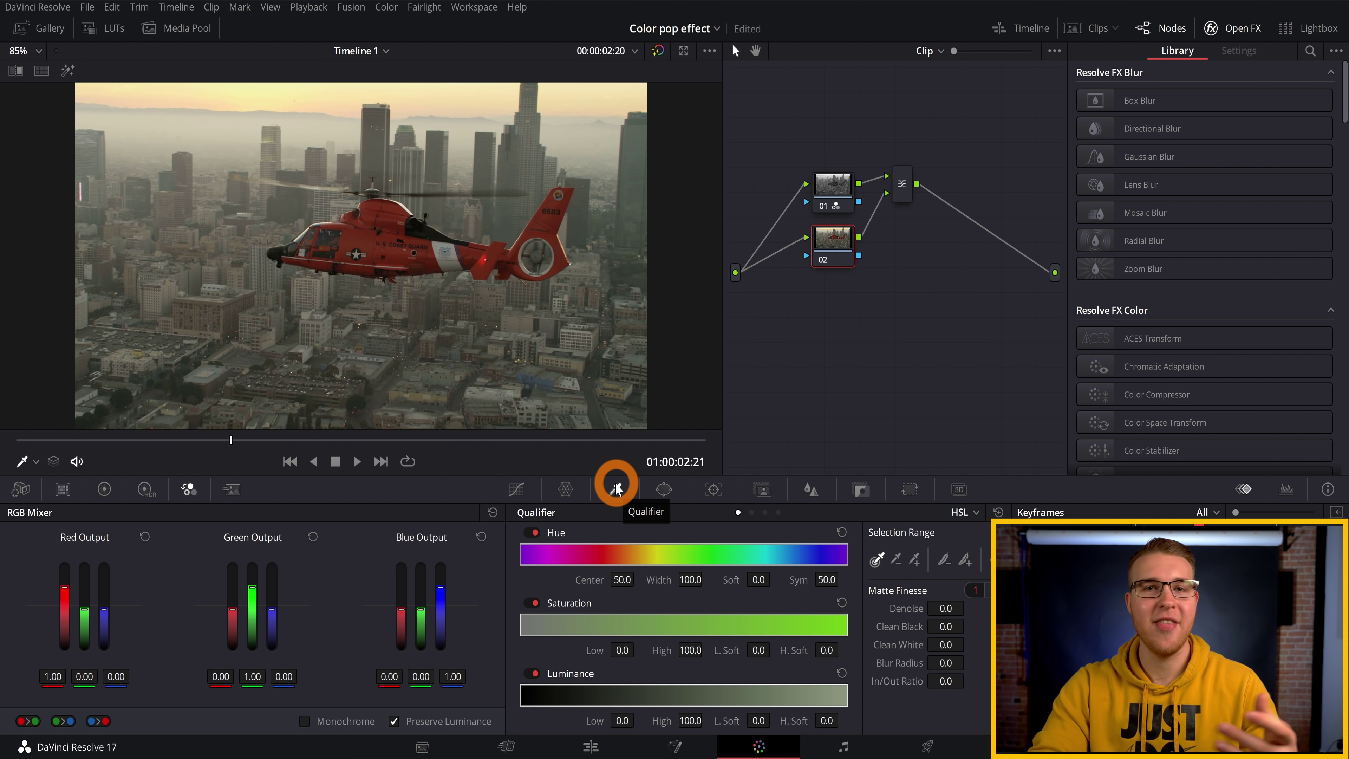
left_click(876, 559)
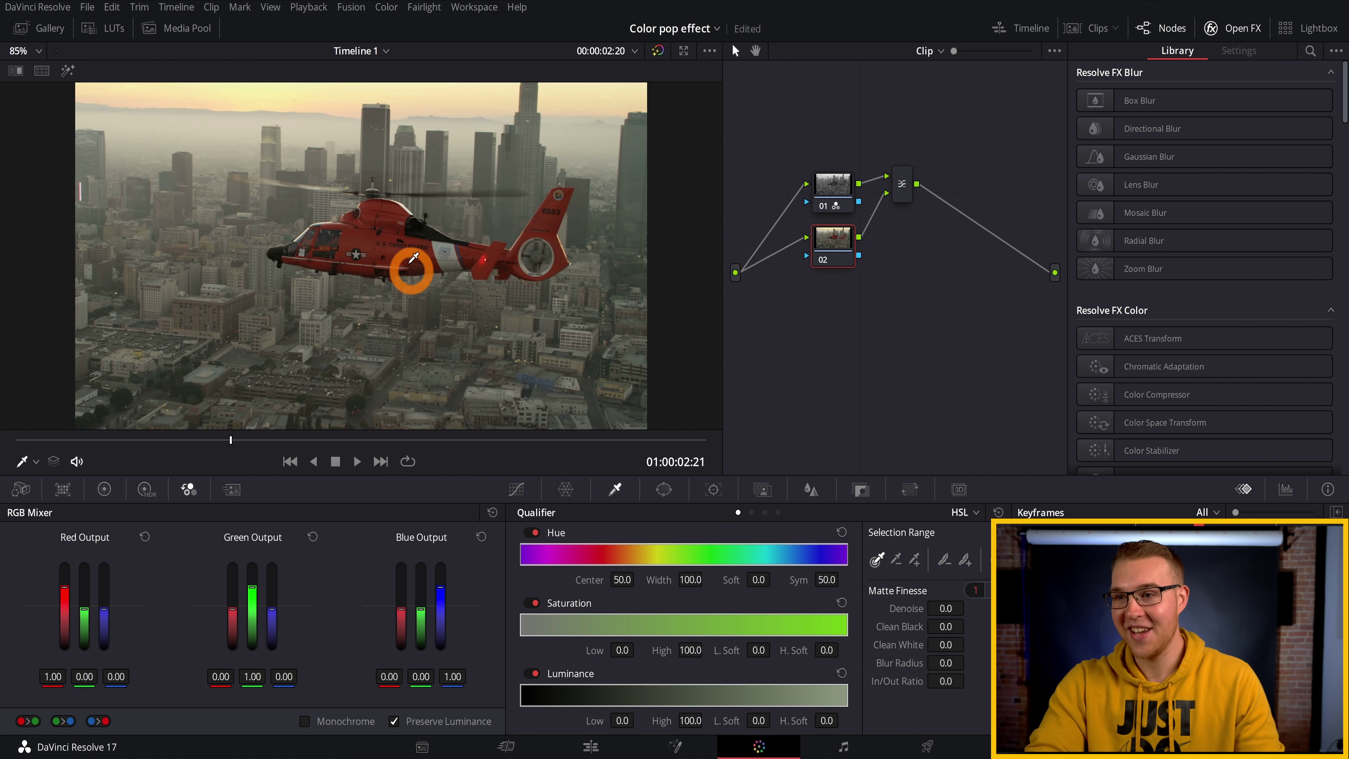
Step: Sample the helicopter's orange-red paint and add more red areas, reaching hue centre 33.7, width 5.2
left_click(368, 234)
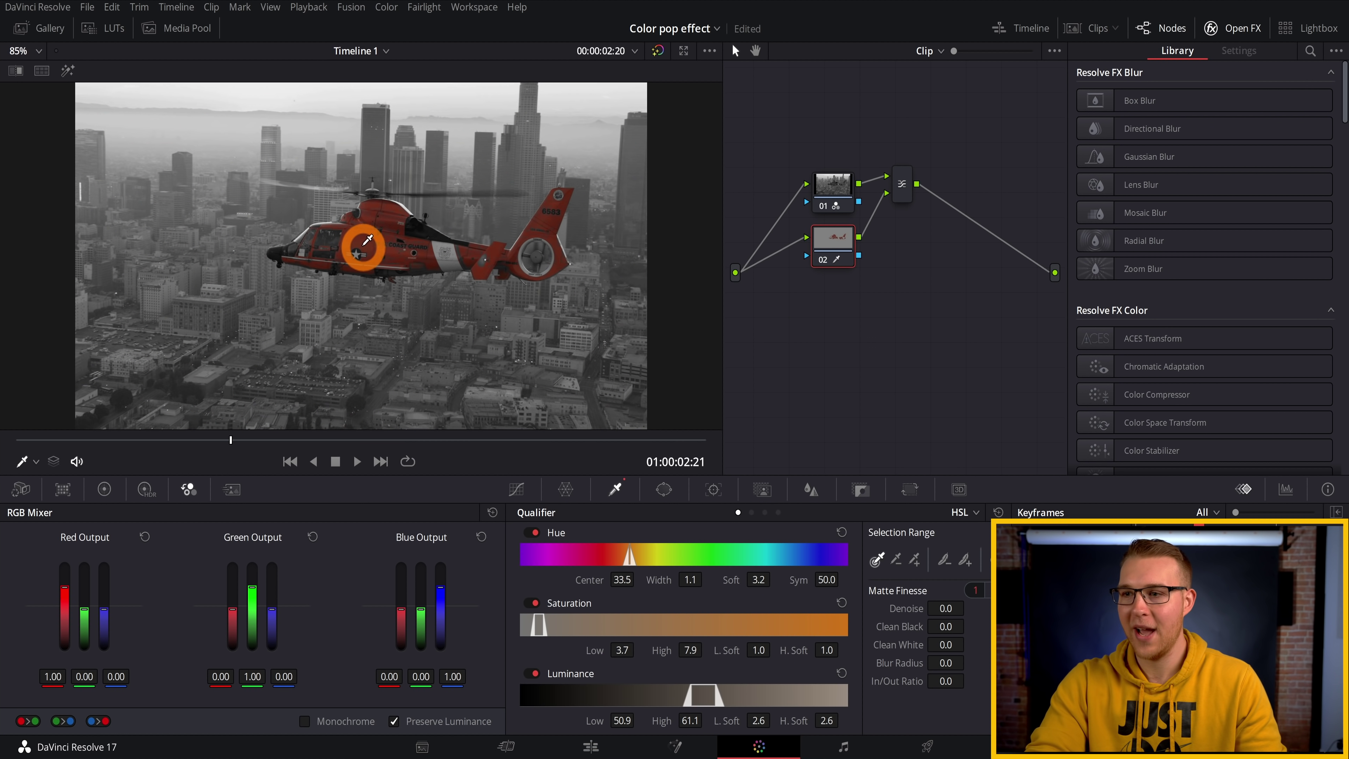
scroll(362, 240, "up", 4)
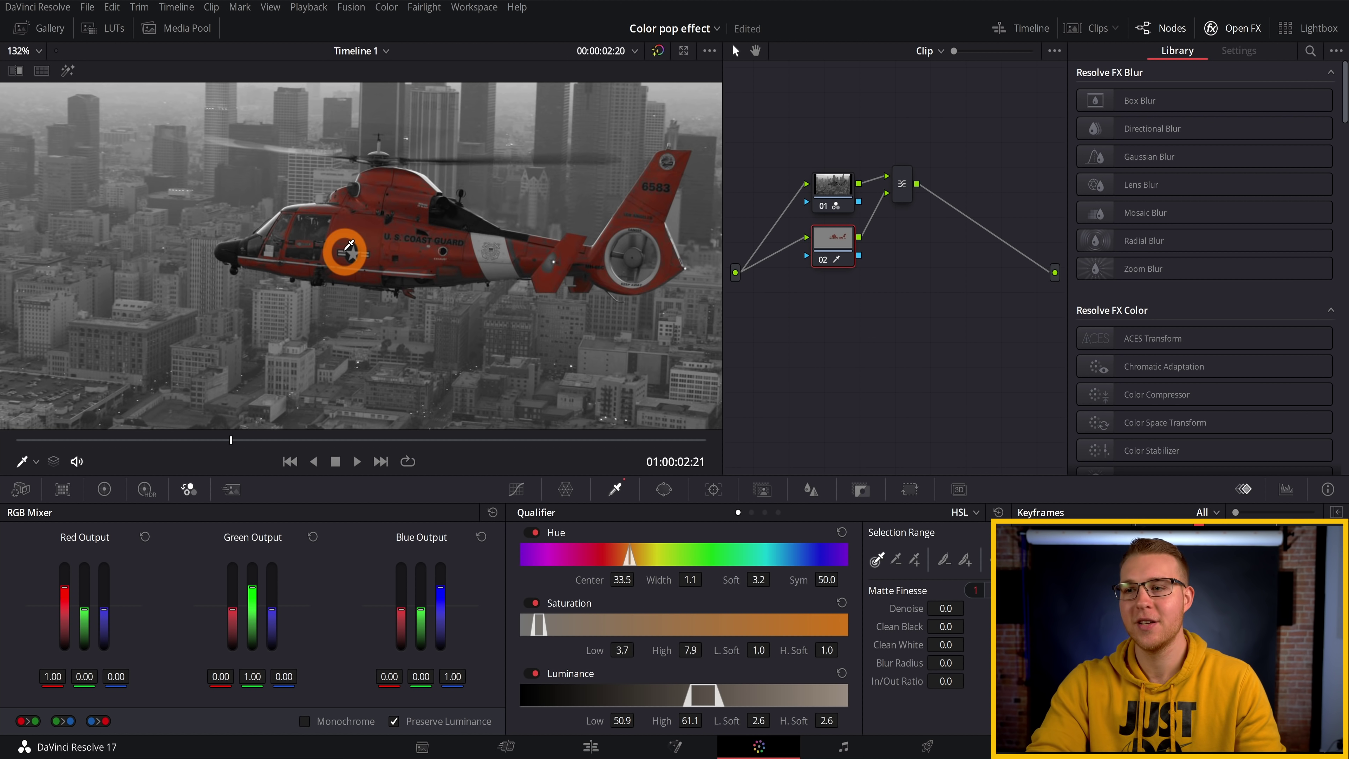
scroll(349, 244, "up", 2)
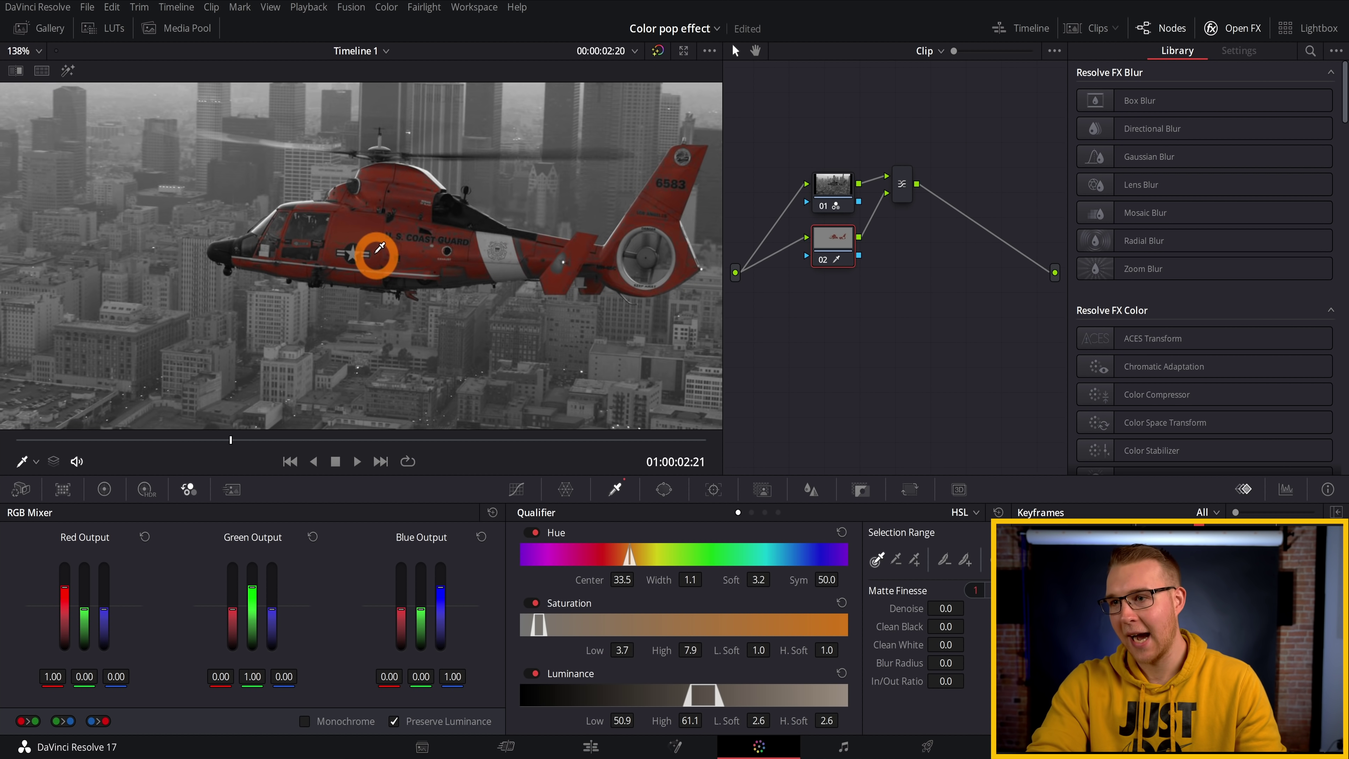
scroll(390, 247, "up", 2)
scroll(390, 247, "up", 1)
left_click(350, 237)
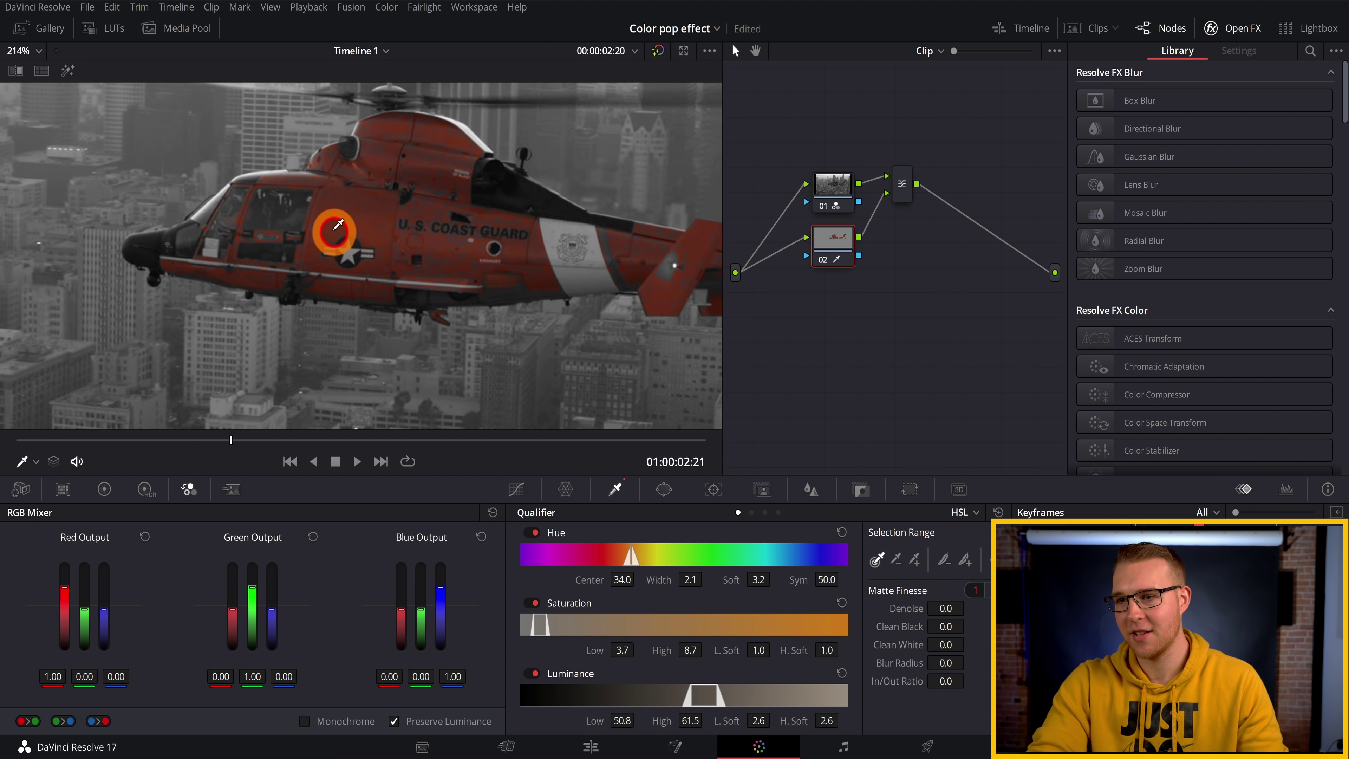
left_click(357, 214)
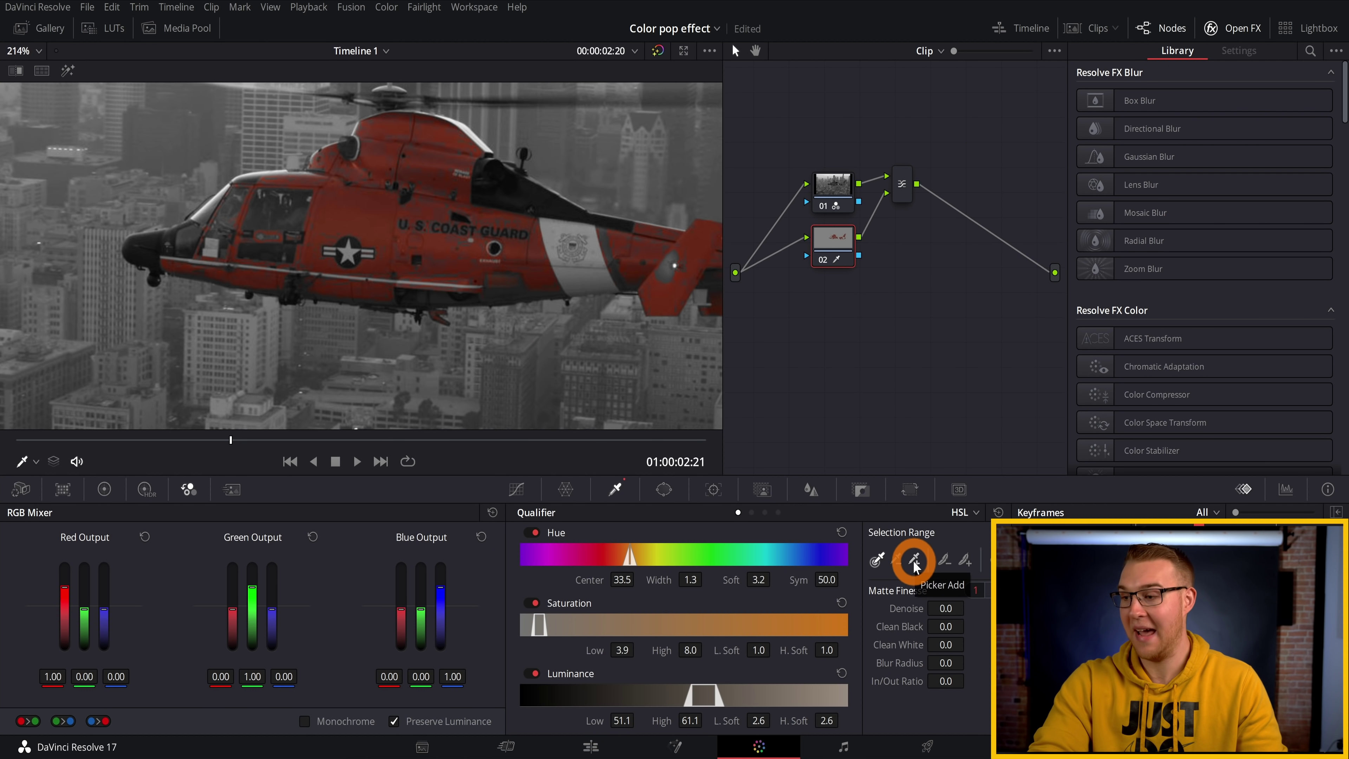
mouse_move(453, 297)
left_mouse_down()
mouse_move(367, 228)
mouse_move(329, 234)
mouse_move(399, 229)
left_mouse_up()
scroll(334, 232, "down", 1)
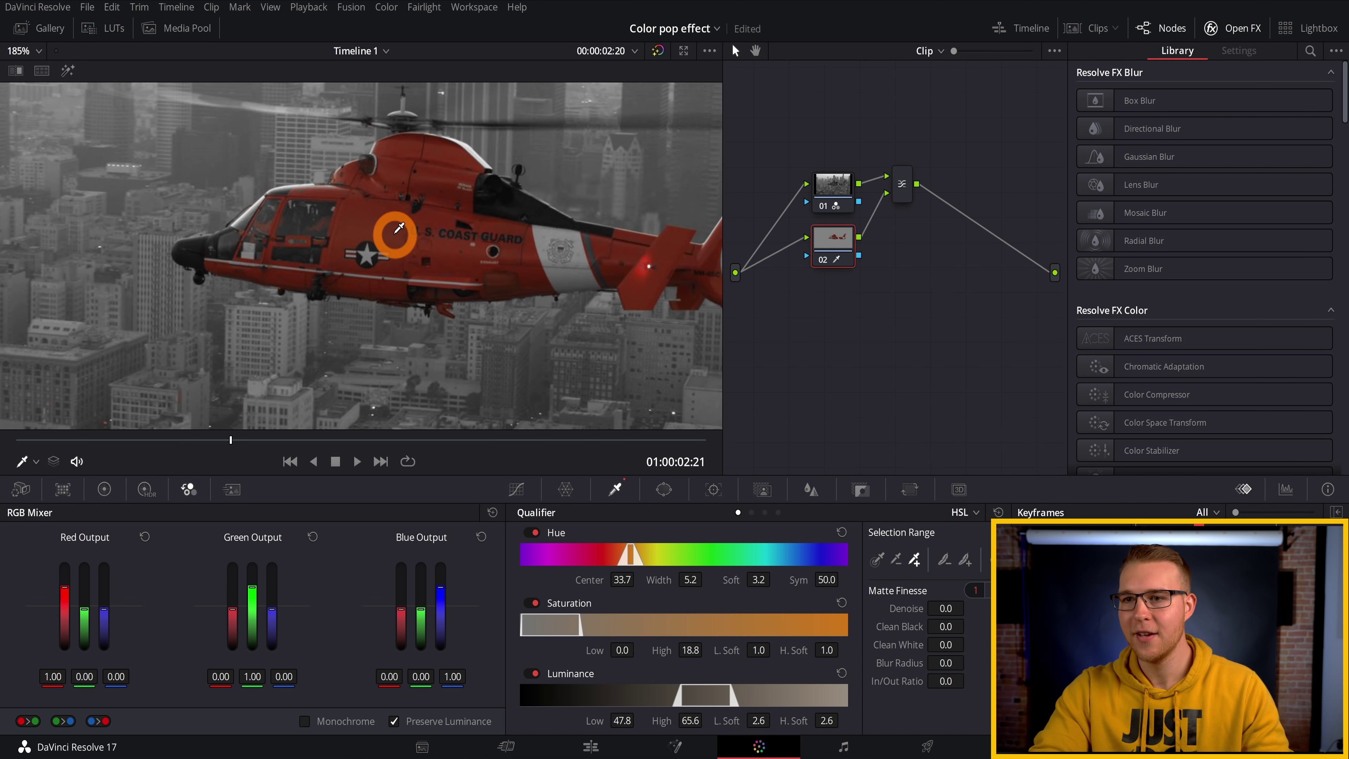
left_click(897, 562)
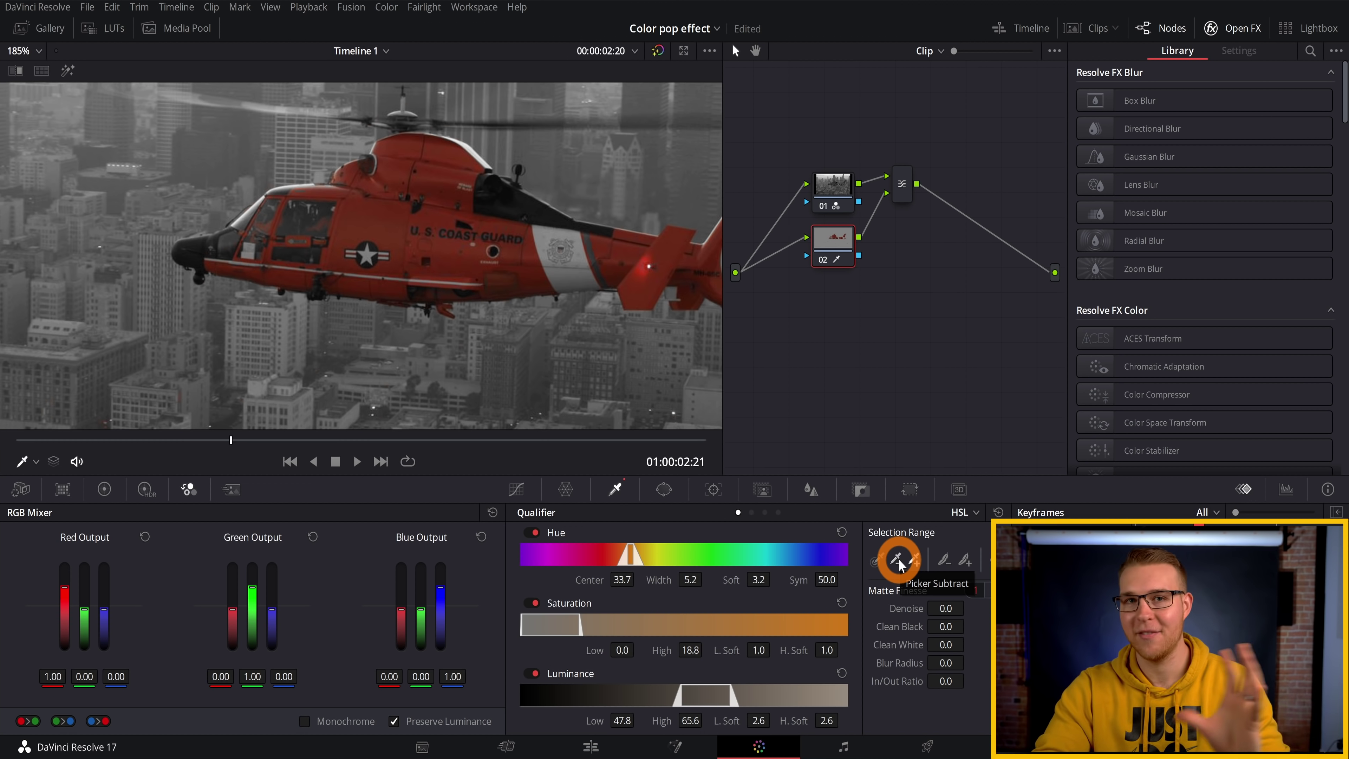
scroll(372, 259, "down", 1)
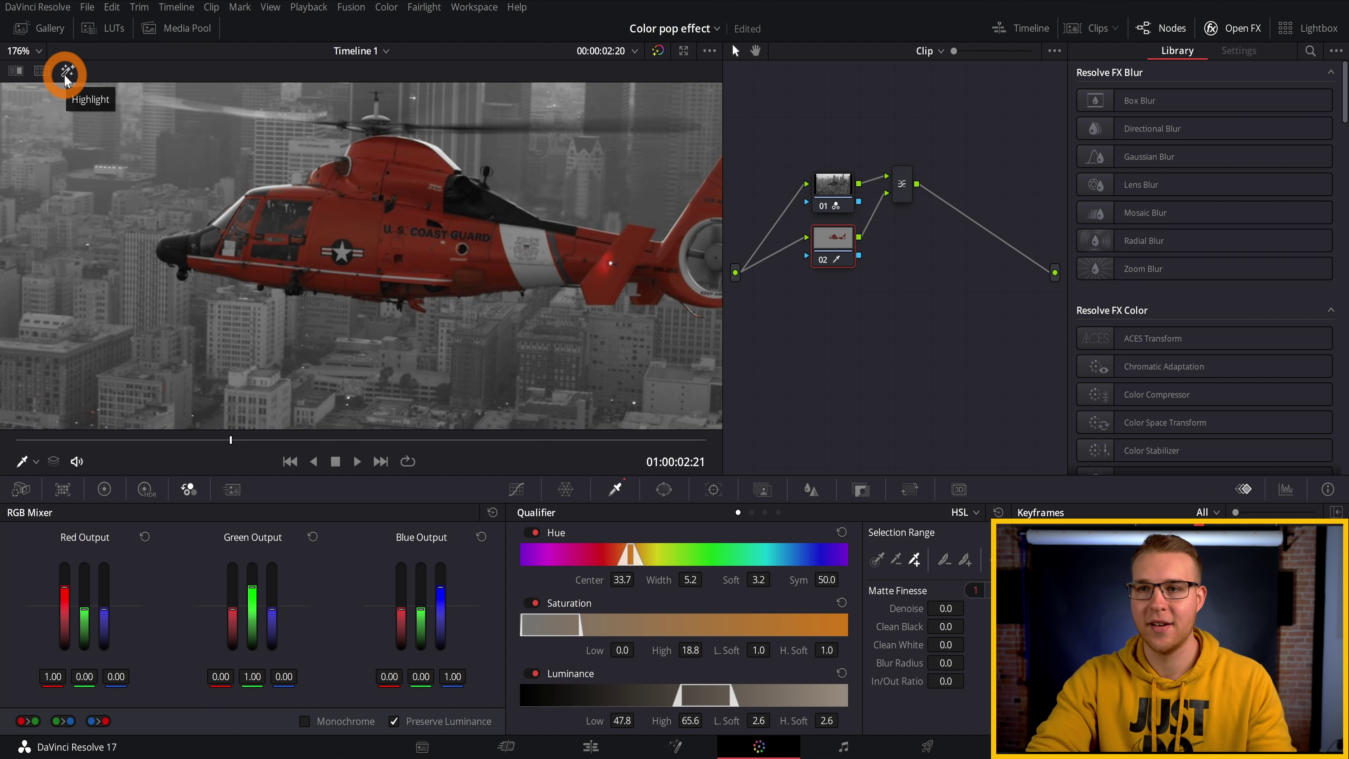
Step: With Highlight on, set hue width 6.6, luminance 47–67.4 and Matte Finesse Clean Black 9.8
left_click(66, 72)
scroll(430, 325, "down", 2)
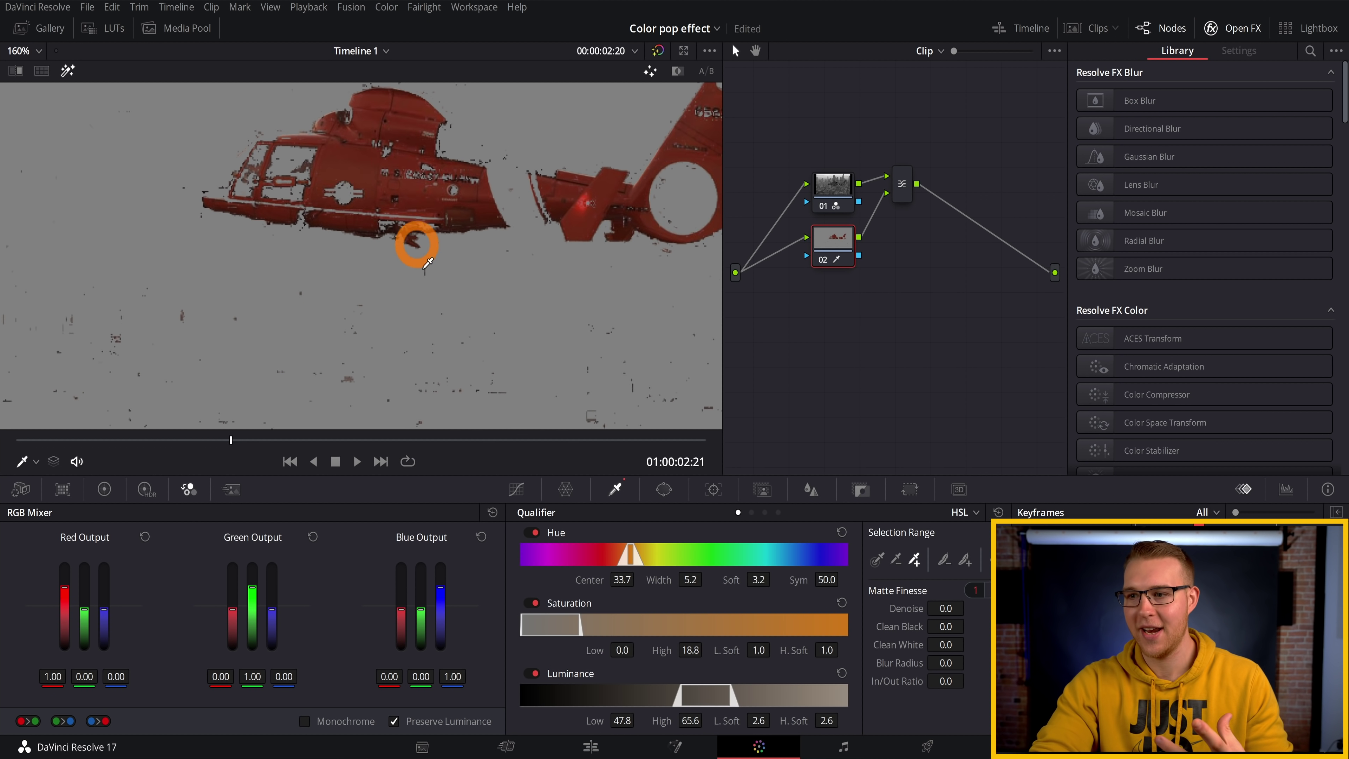
scroll(393, 208, "down", 5)
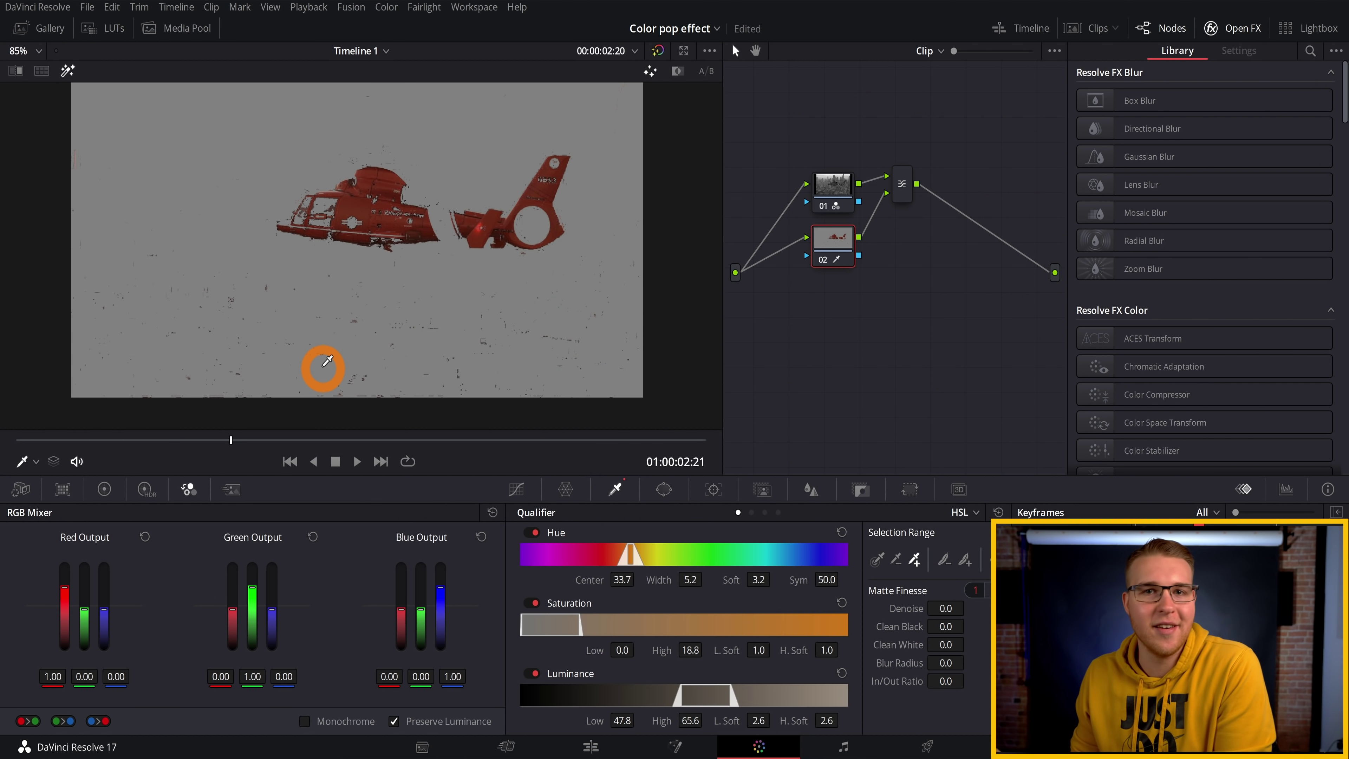
scroll(322, 368, "up", 3)
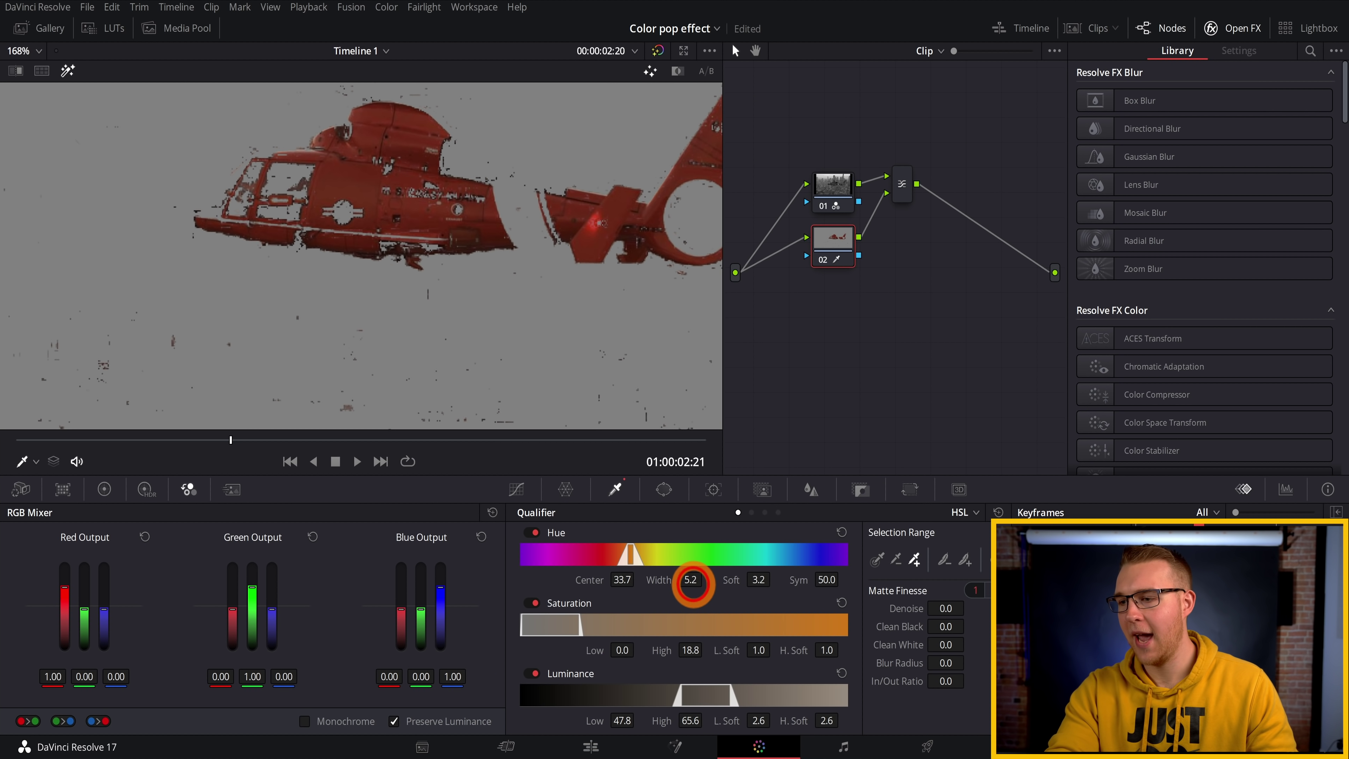
left_click_drag(694, 584, 702, 585)
left_click_drag(669, 649, 672, 691)
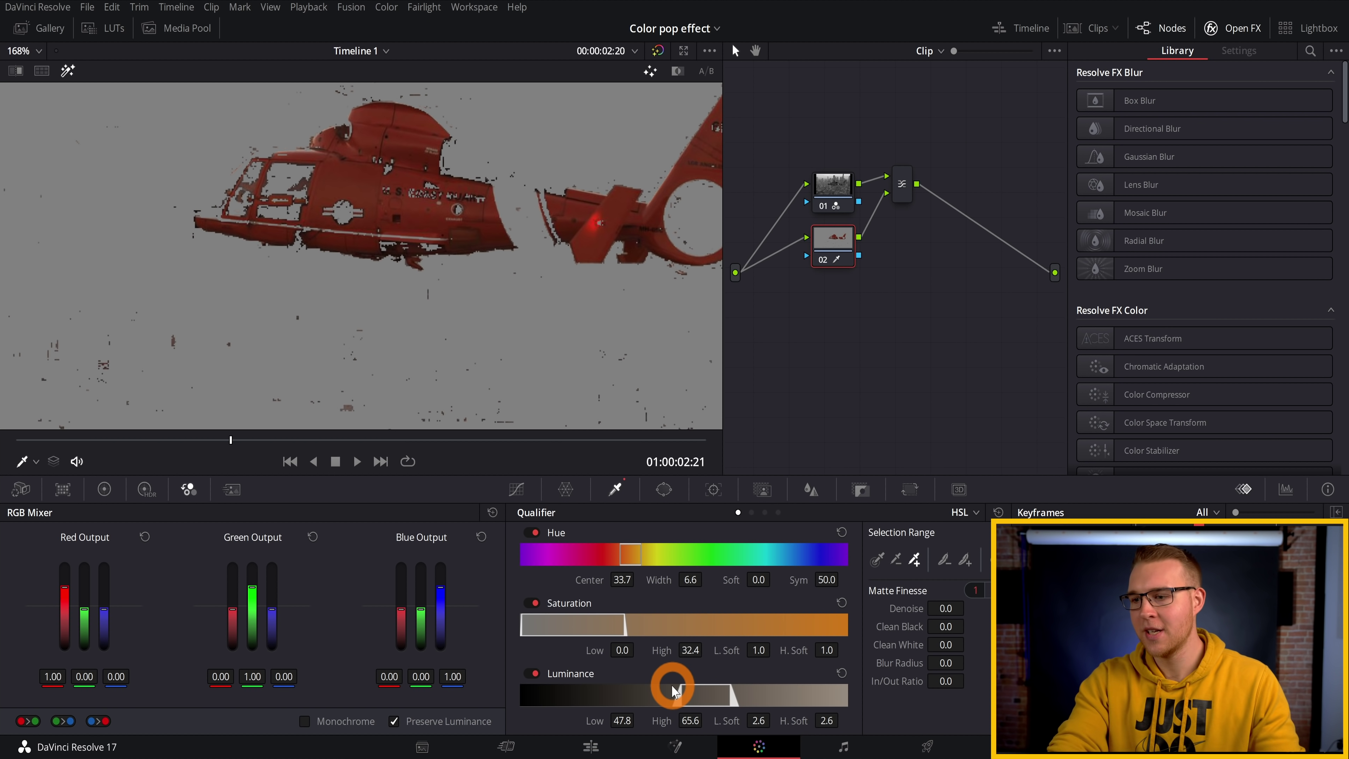
left_click_drag(618, 721, 840, 726)
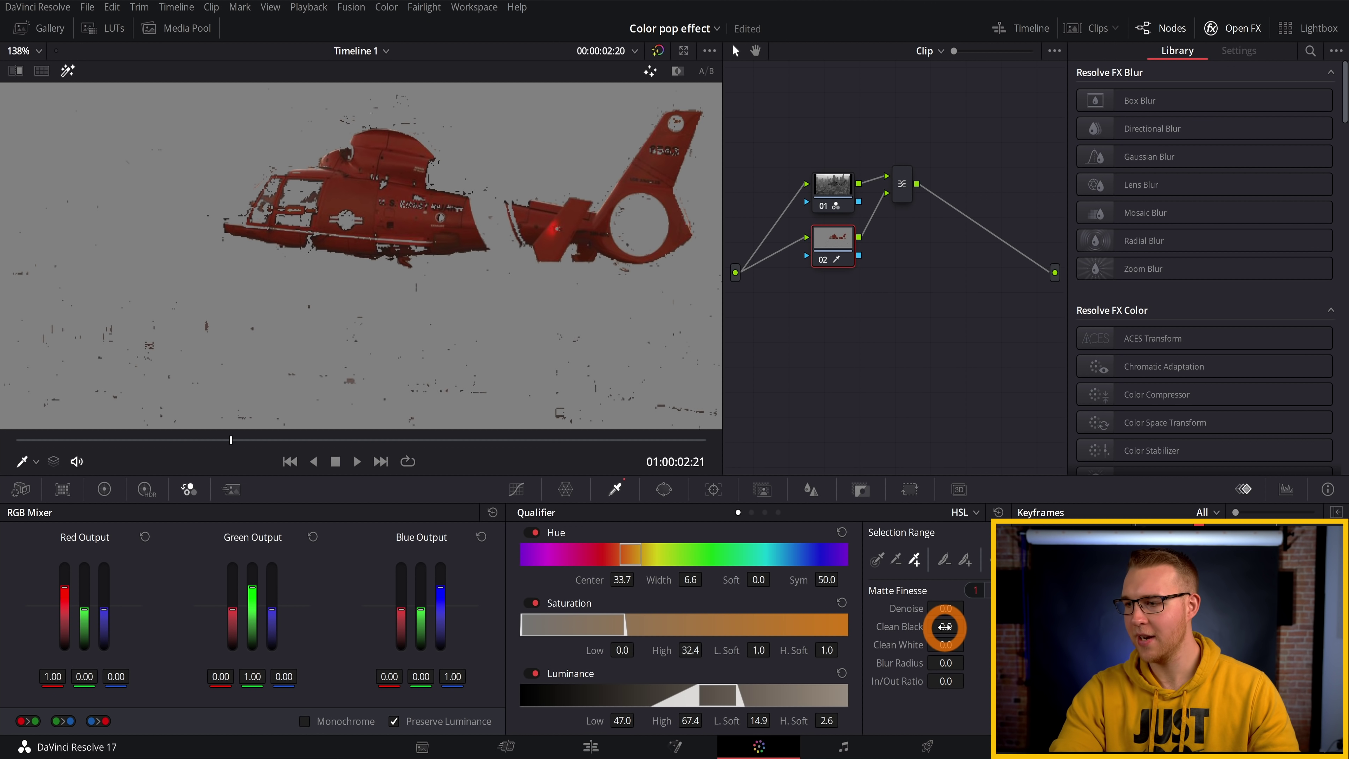
left_click_drag(944, 627, 1243, 624)
scroll(353, 348, "down", 1)
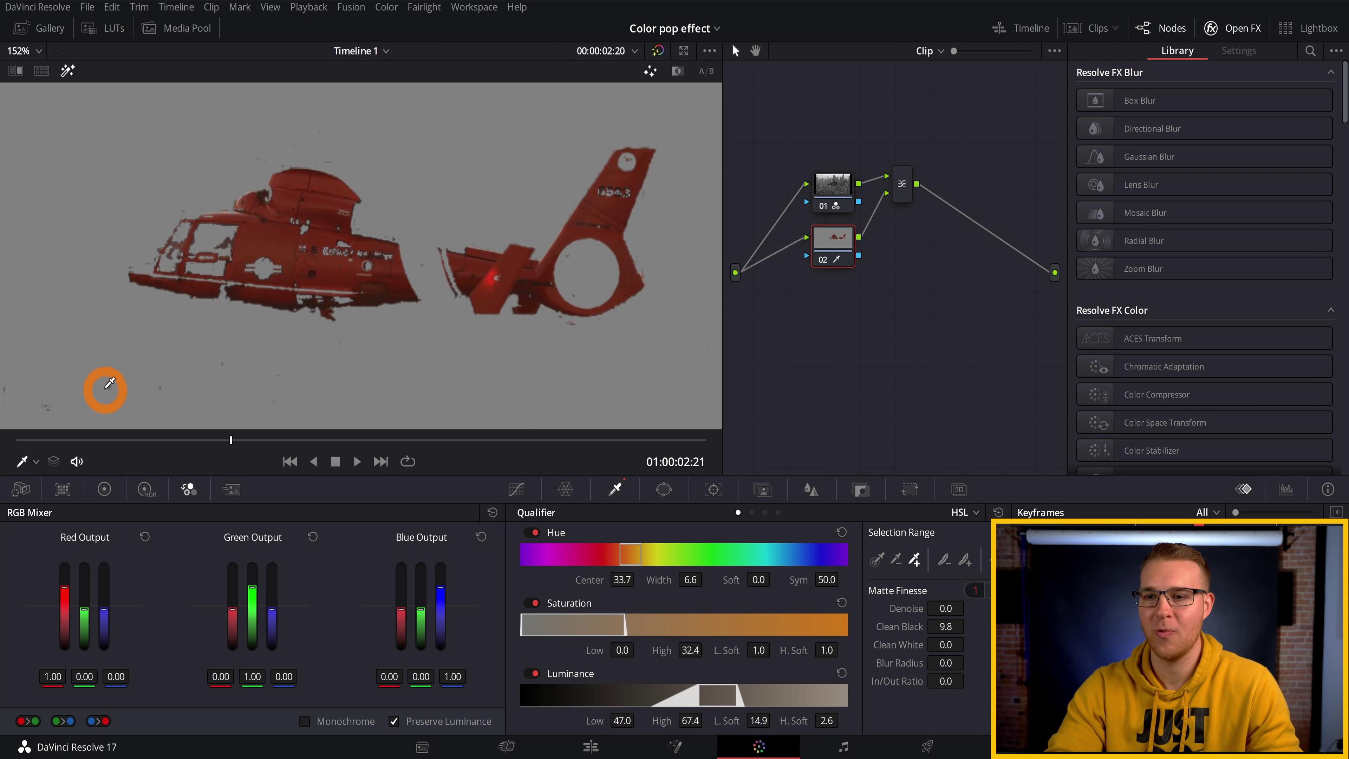
Step: Turn off Highlight and start a Curve window mask at the helicopter's nose
left_click(69, 72)
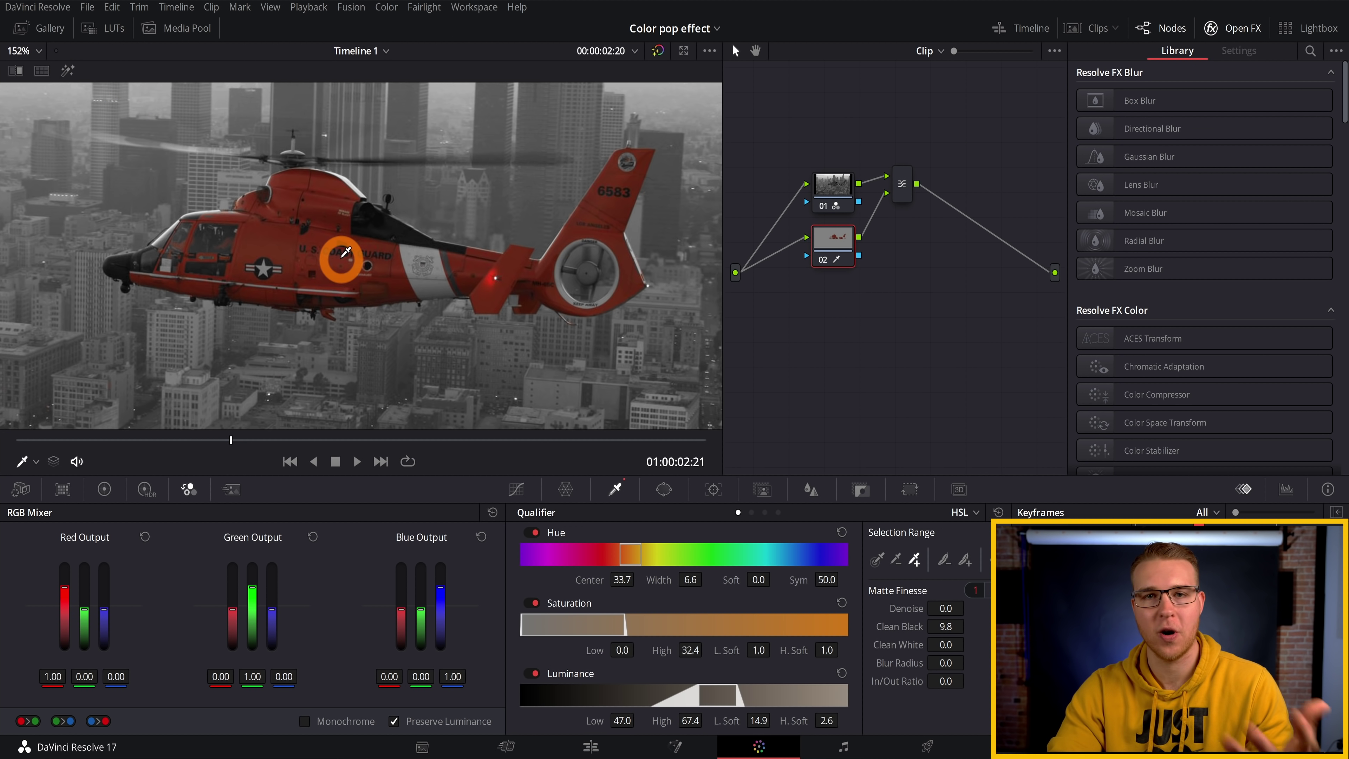
left_click(665, 491)
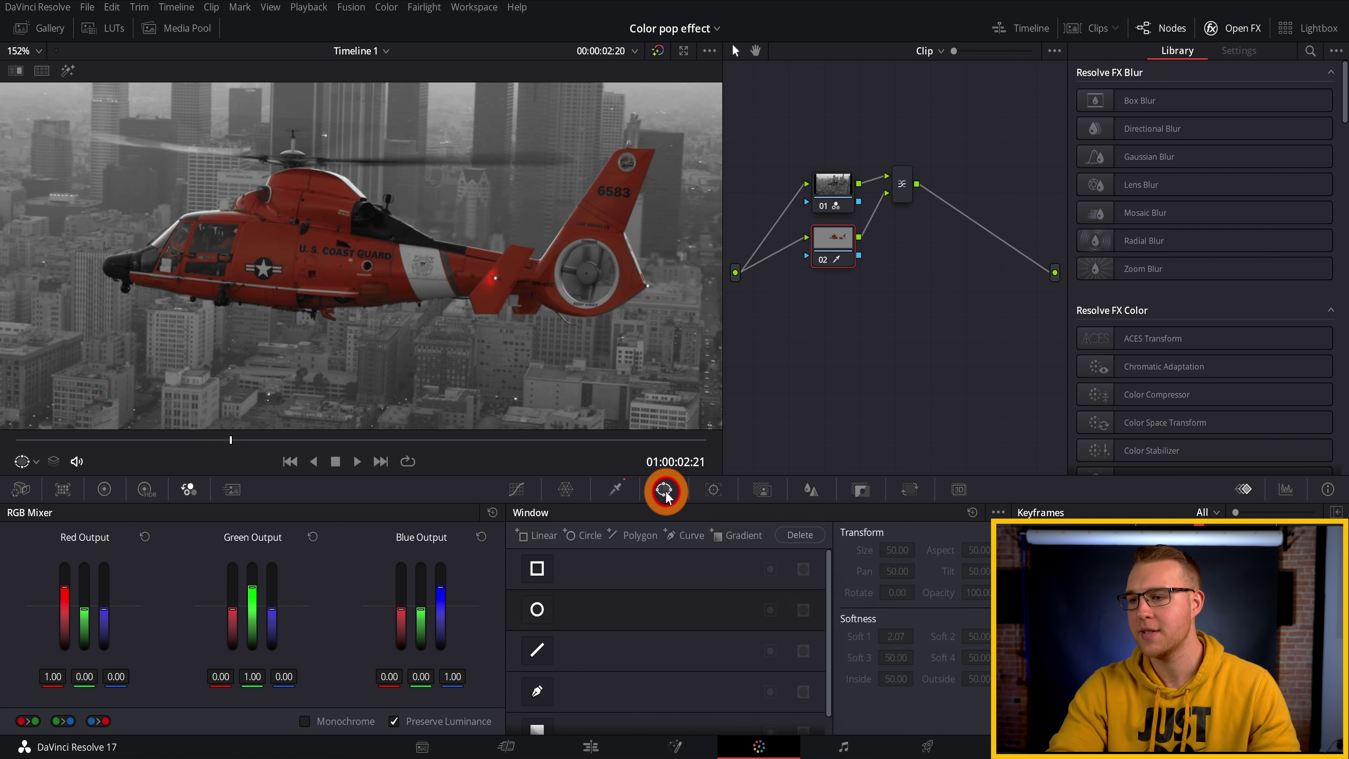
left_click(543, 693)
scroll(157, 226, "up", 2)
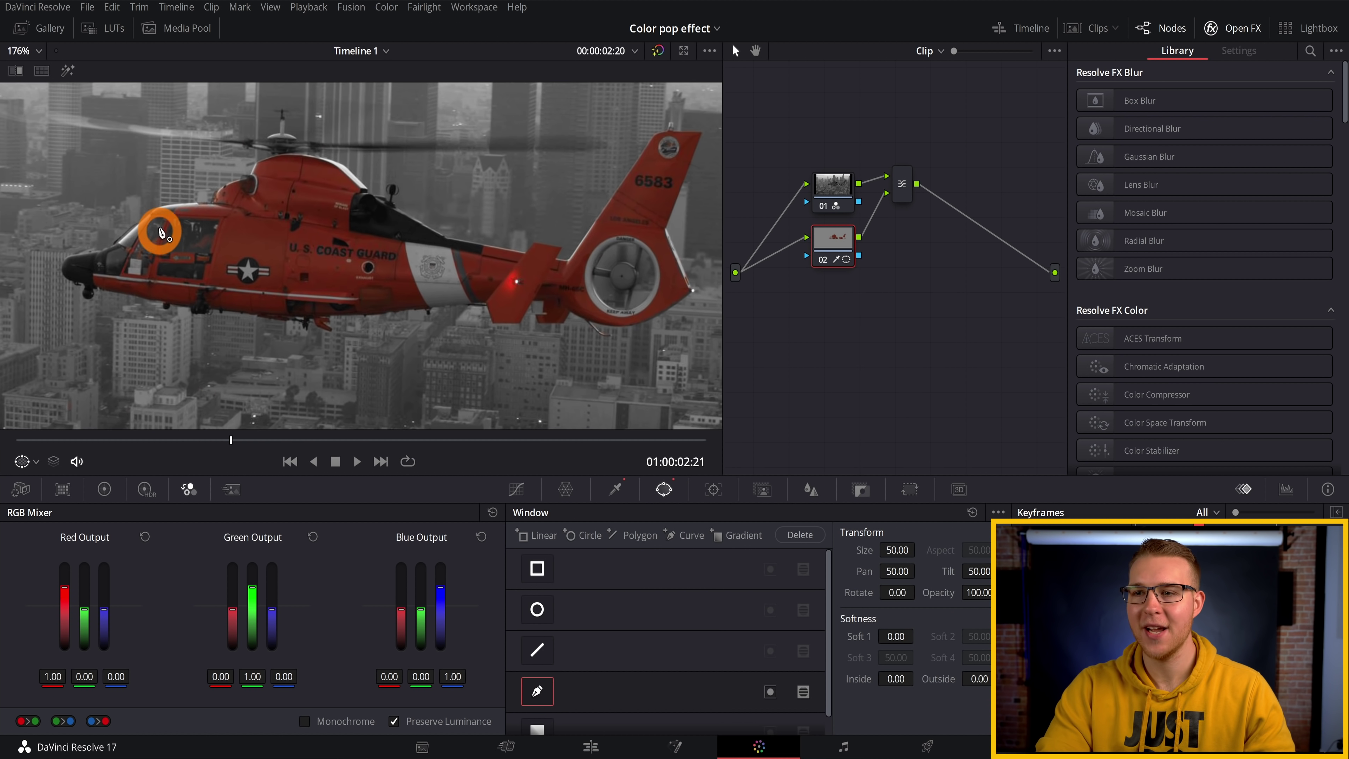
left_click_drag(245, 223, 207, 252)
scroll(246, 324, "up", 2)
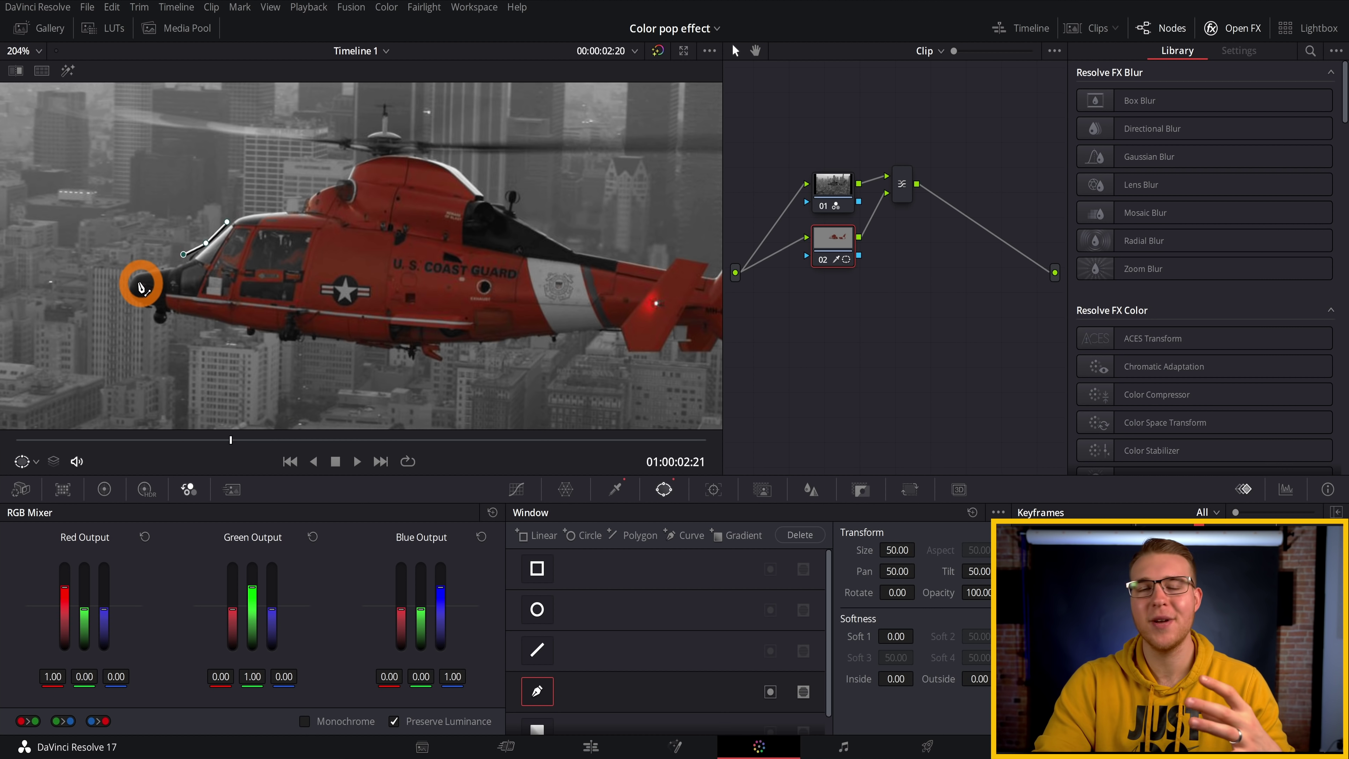
scroll(133, 307, "down", 3)
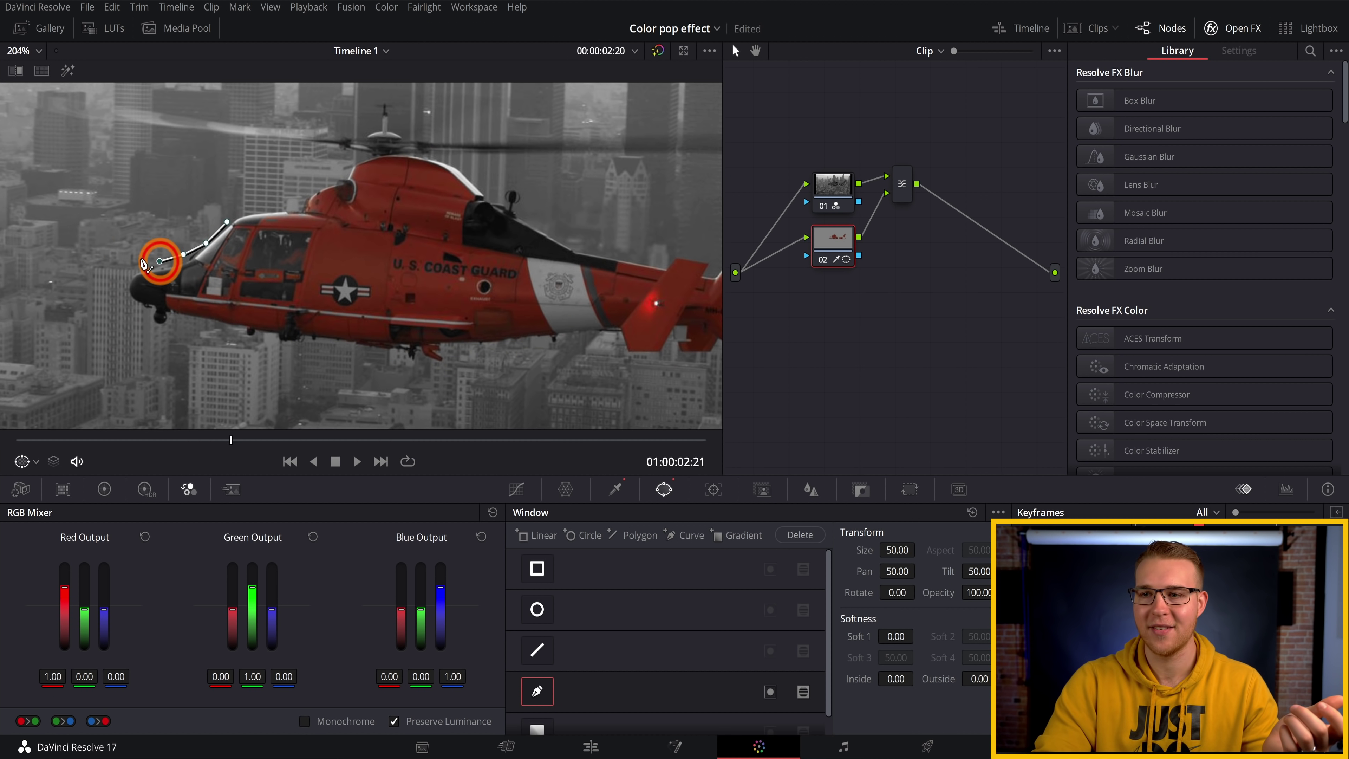
scroll(187, 377, "up", 3)
Step: Finish outlining the helicopter and check the masked result with Highlight
left_click(203, 259)
left_click(128, 217)
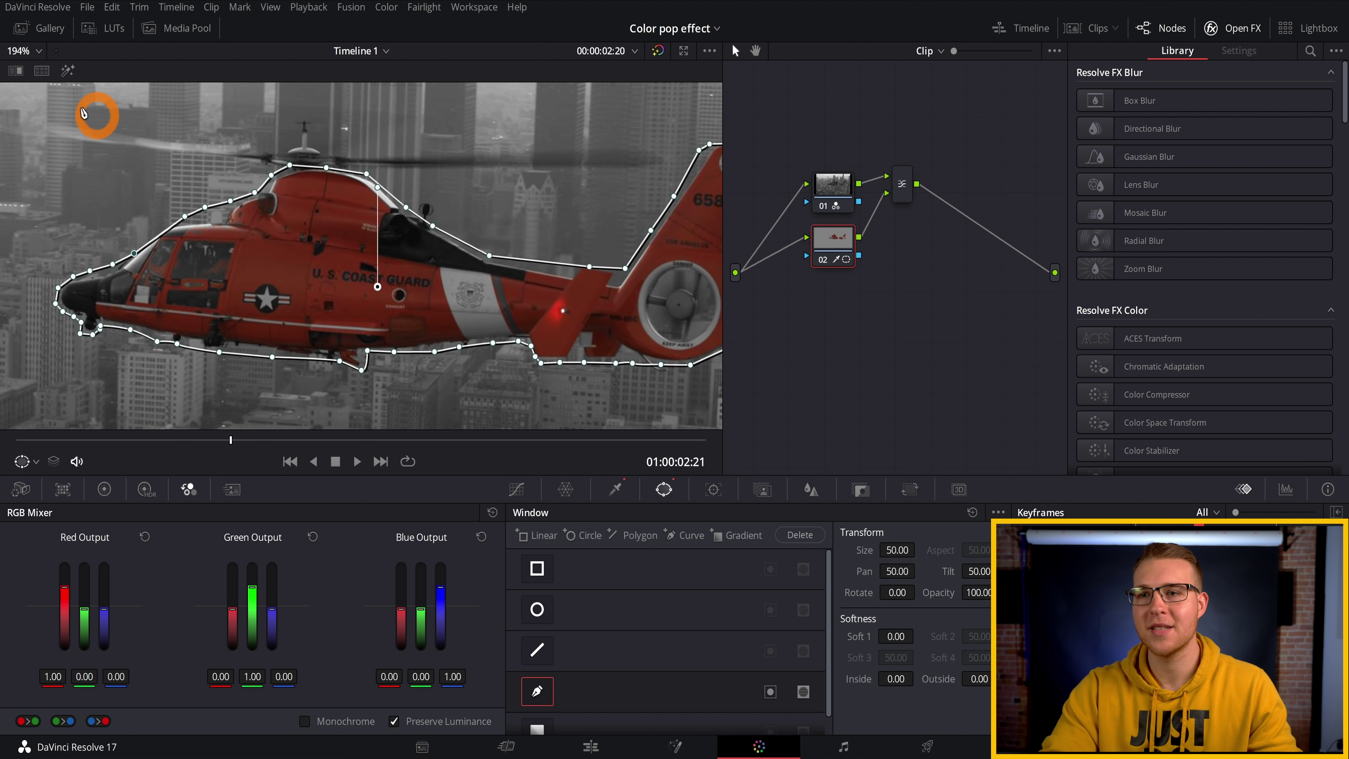
left_click(68, 70)
scroll(318, 269, "down", 5)
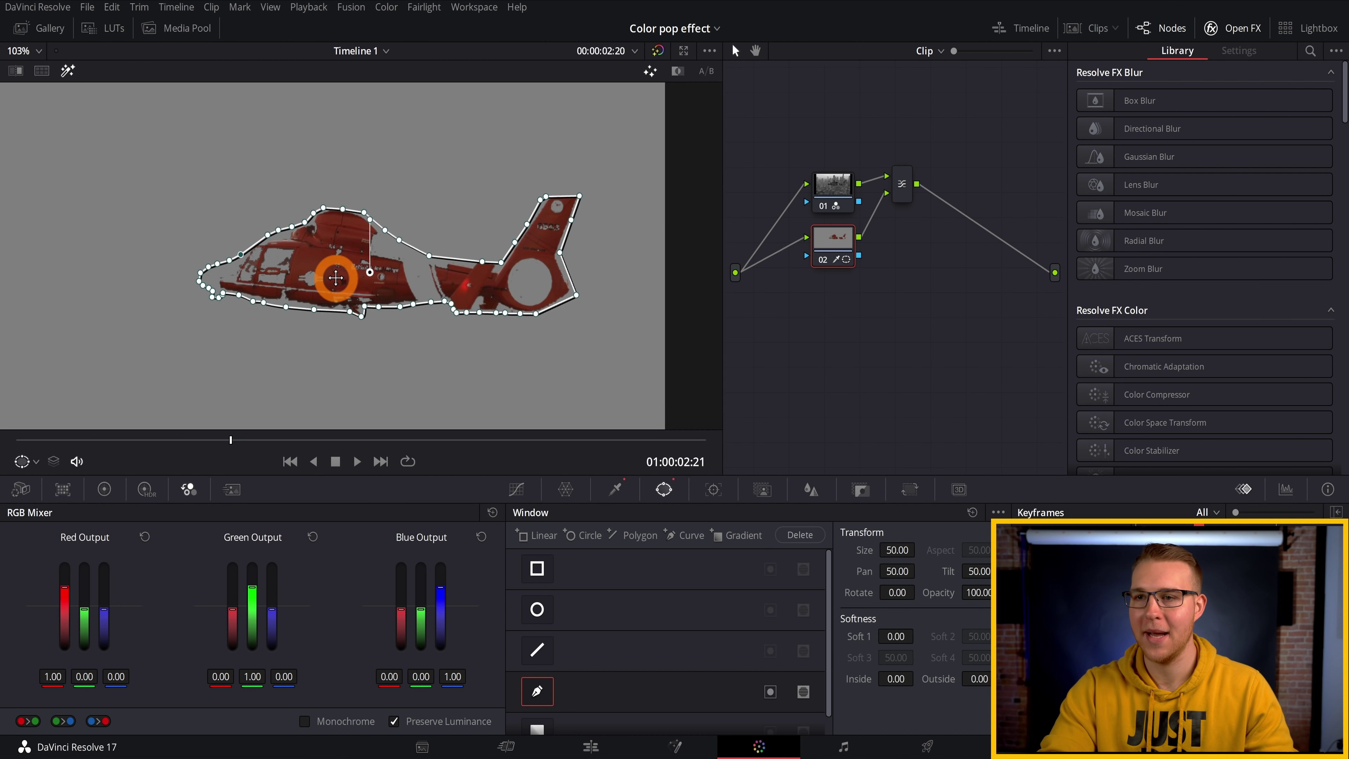
Step: Turn off Highlight and scrub ahead to frame 01:00:03:05 to check the mask
left_click(68, 70)
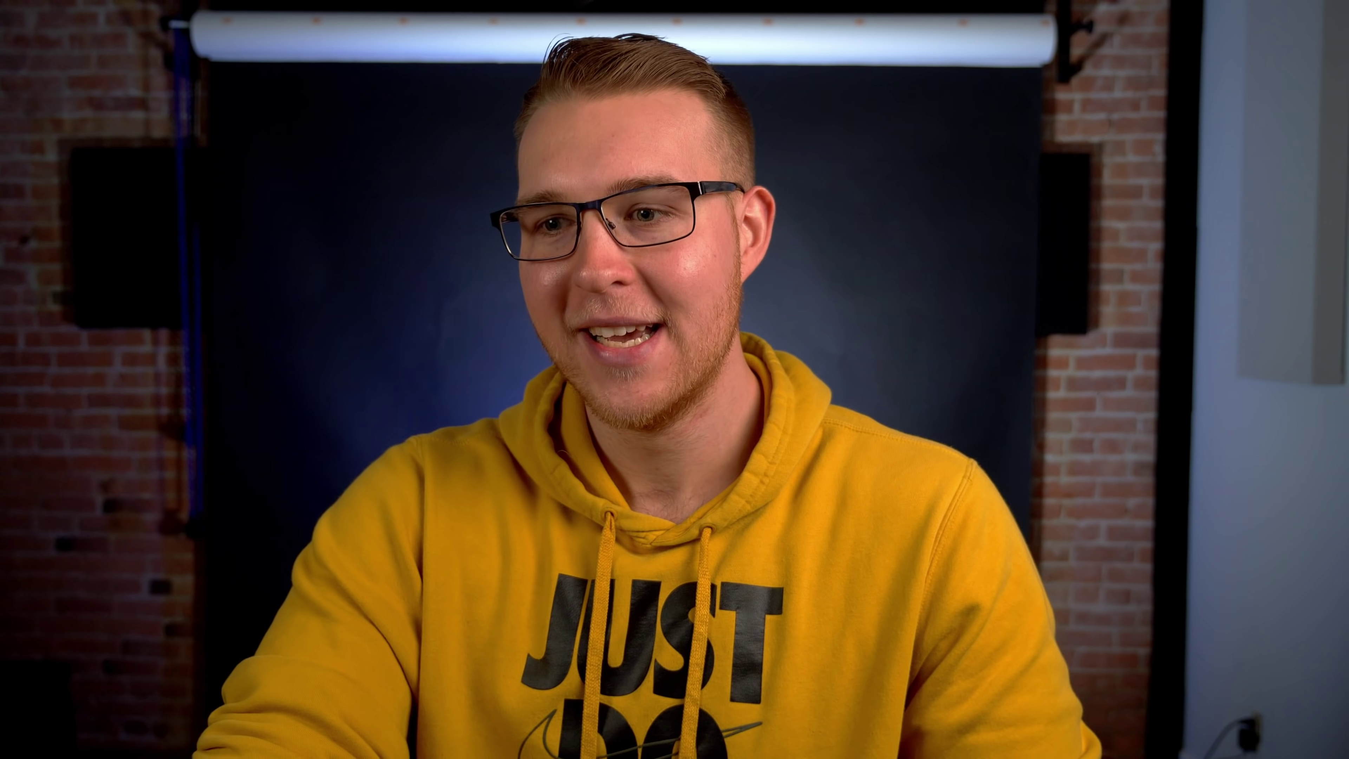
left_click(248, 436)
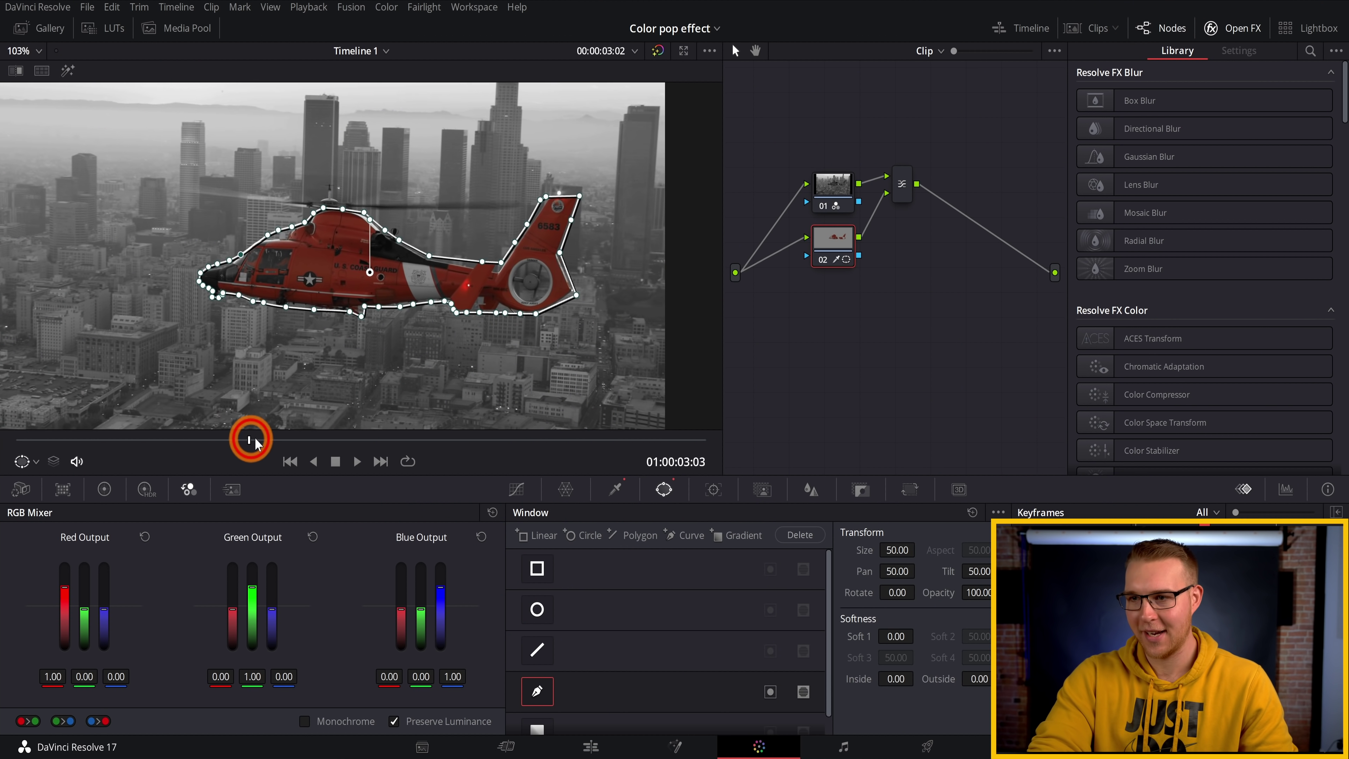
left_click_drag(255, 438, 339, 448)
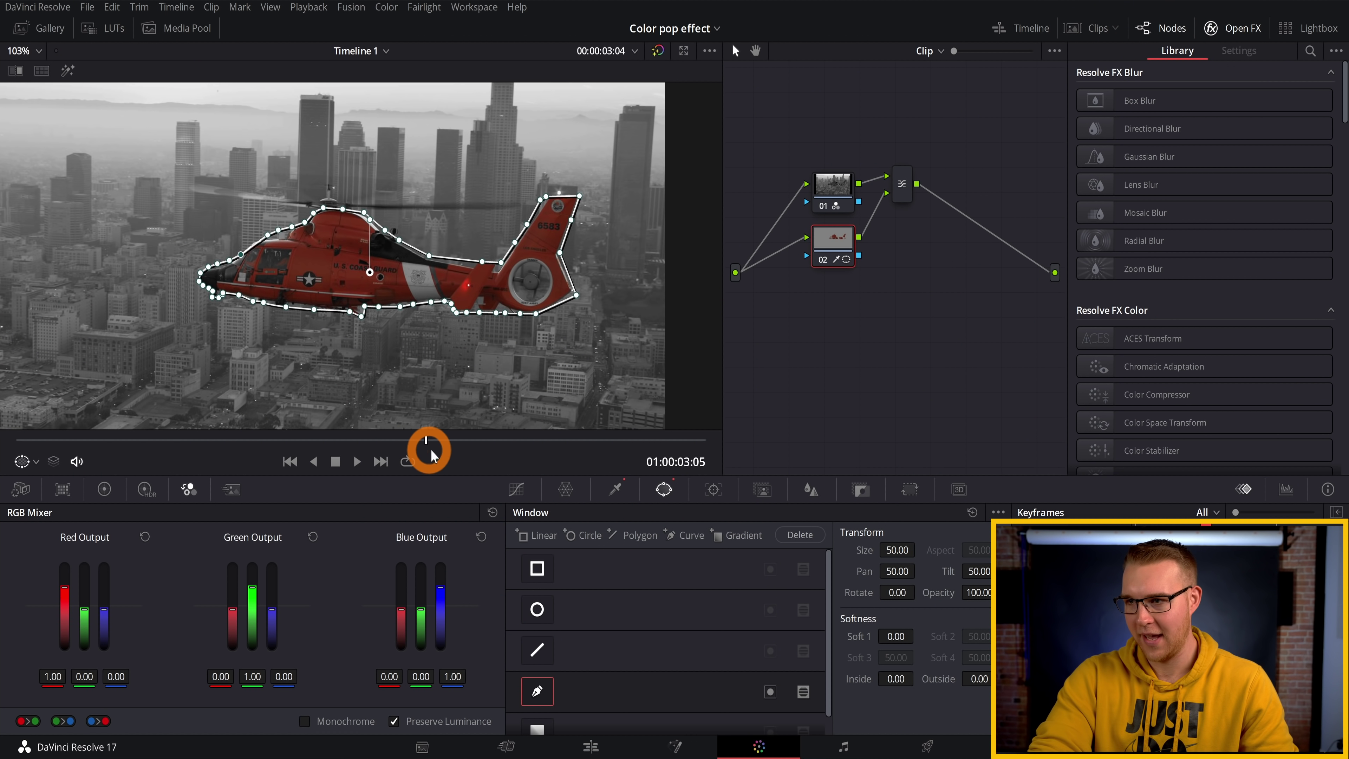
left_click_drag(430, 450, 449, 445)
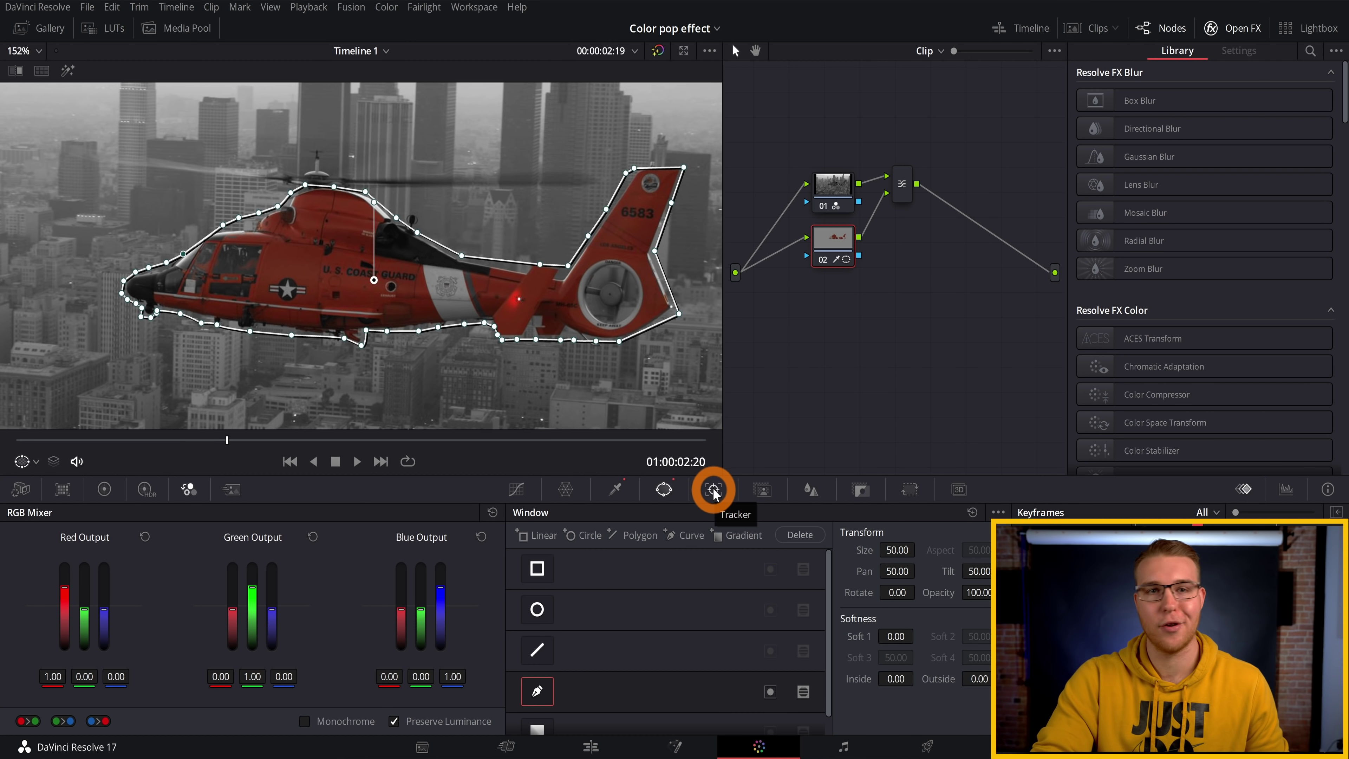
Step: Track the curve mask forward and backward through the whole clip
left_click(713, 489)
left_click(590, 534)
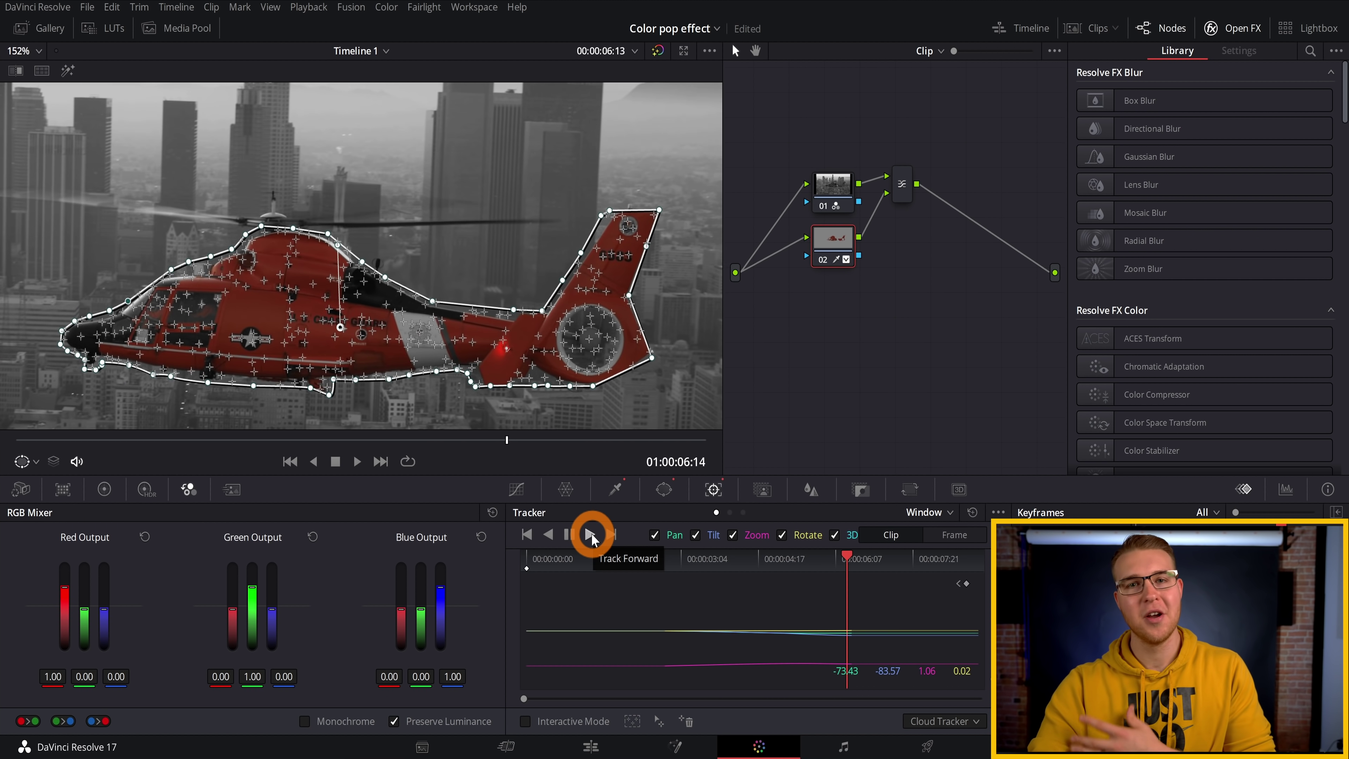
left_click(549, 534)
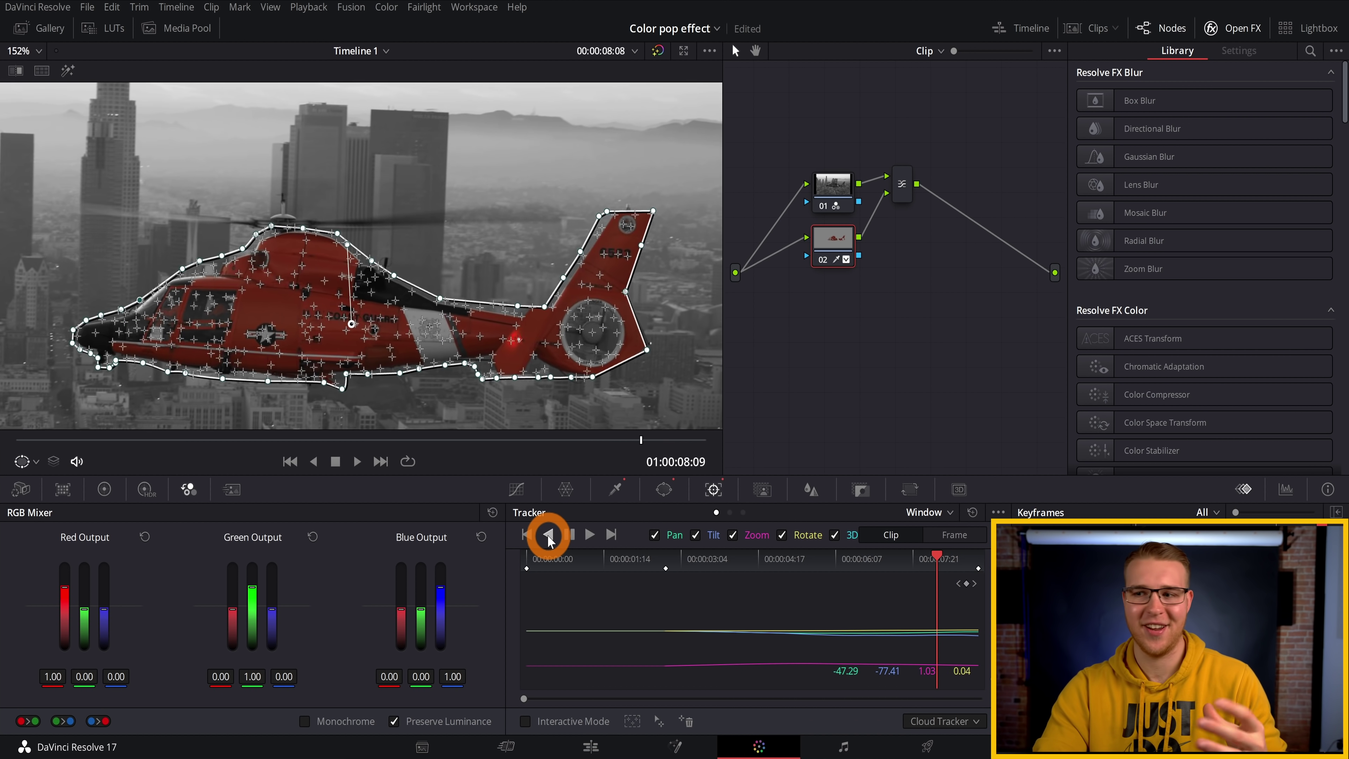
Step: Zoom in and add a point to refine the mask near the cockpit
scroll(244, 271, "up", 5)
scroll(204, 216, "up", 2)
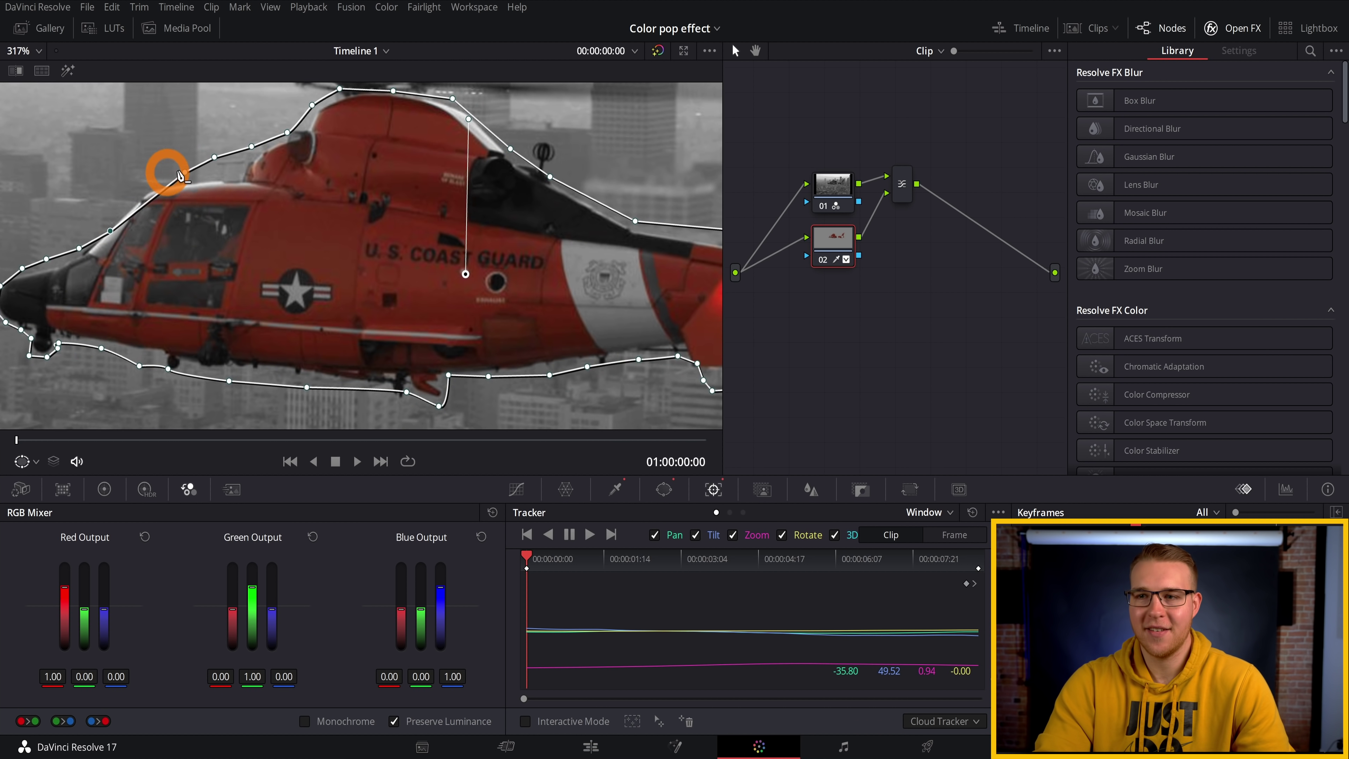
scroll(306, 154, "up", 1)
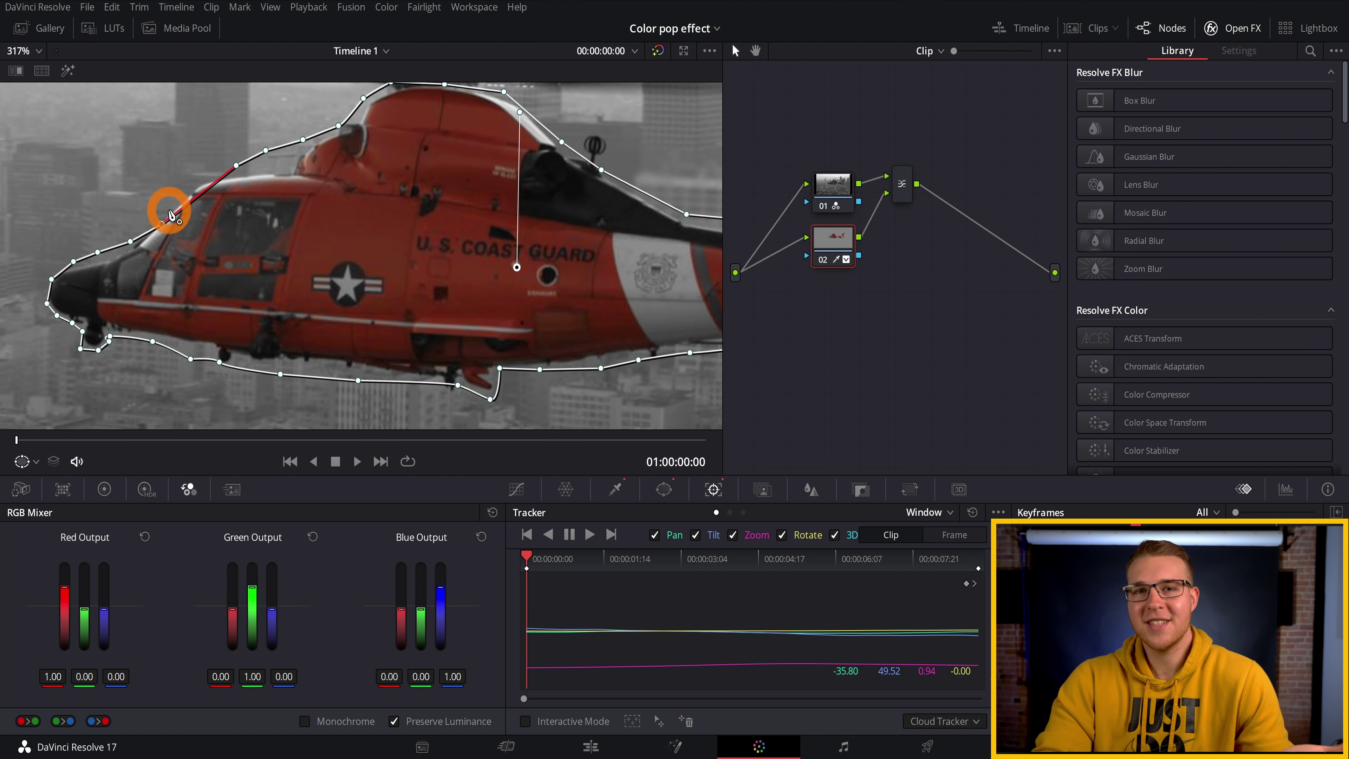
left_click(161, 223)
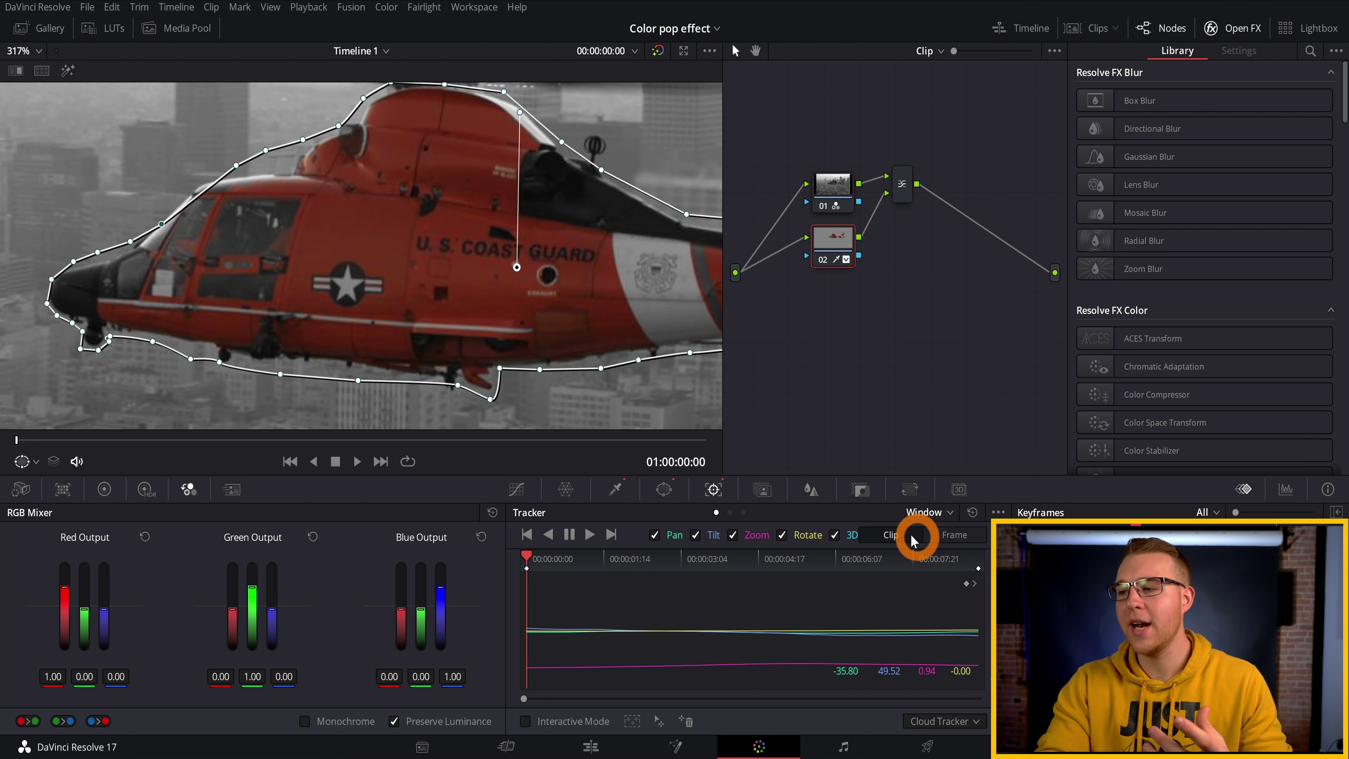